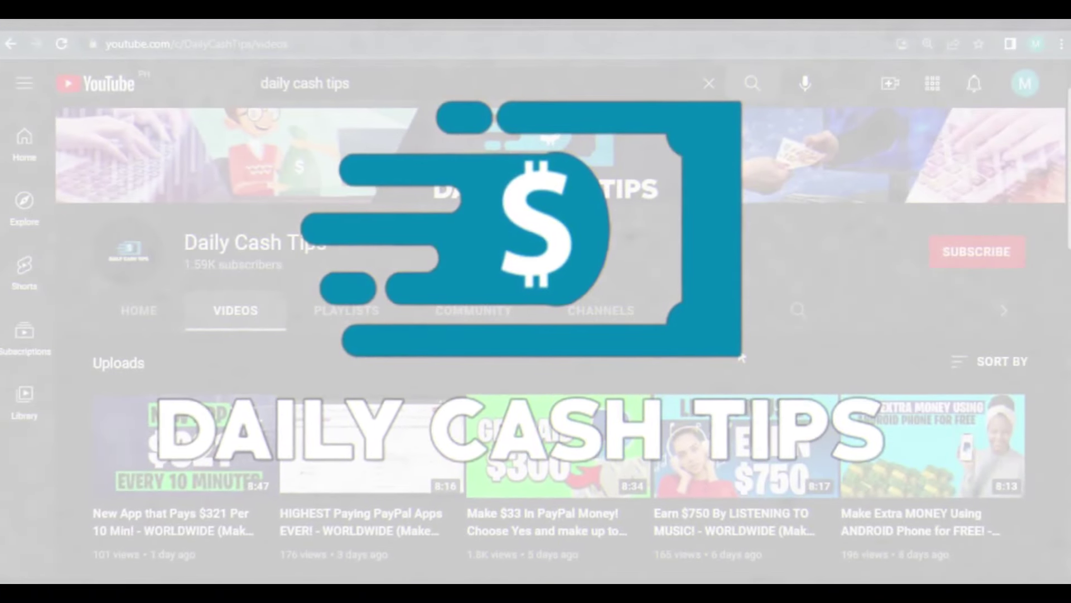
scroll(742, 358, down, 3)
scroll(837, 334, down, 2)
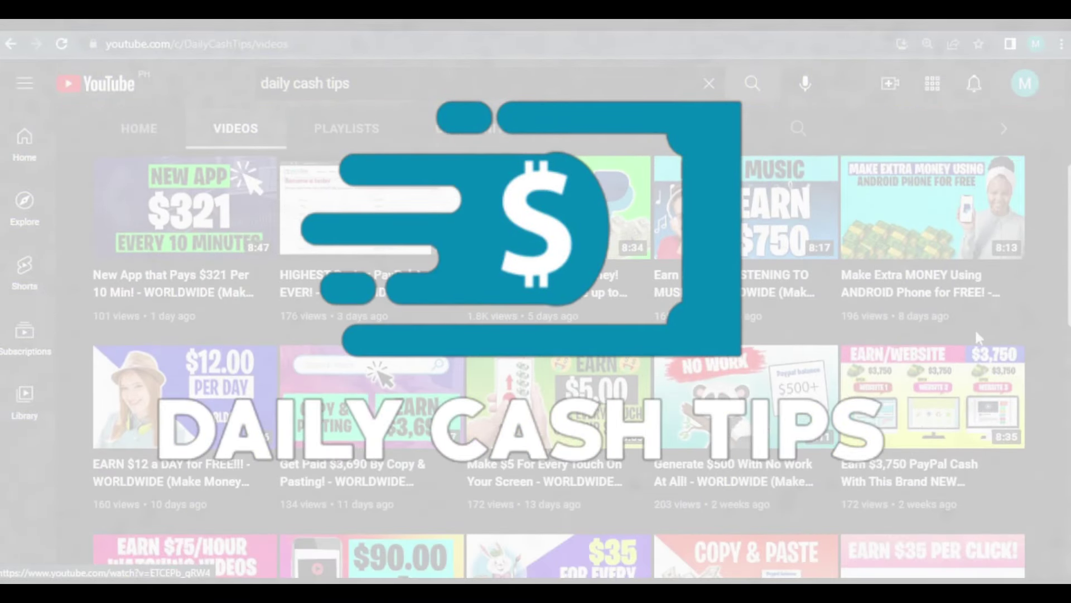
scroll(947, 335, down, 2)
scroll(948, 335, down, 2)
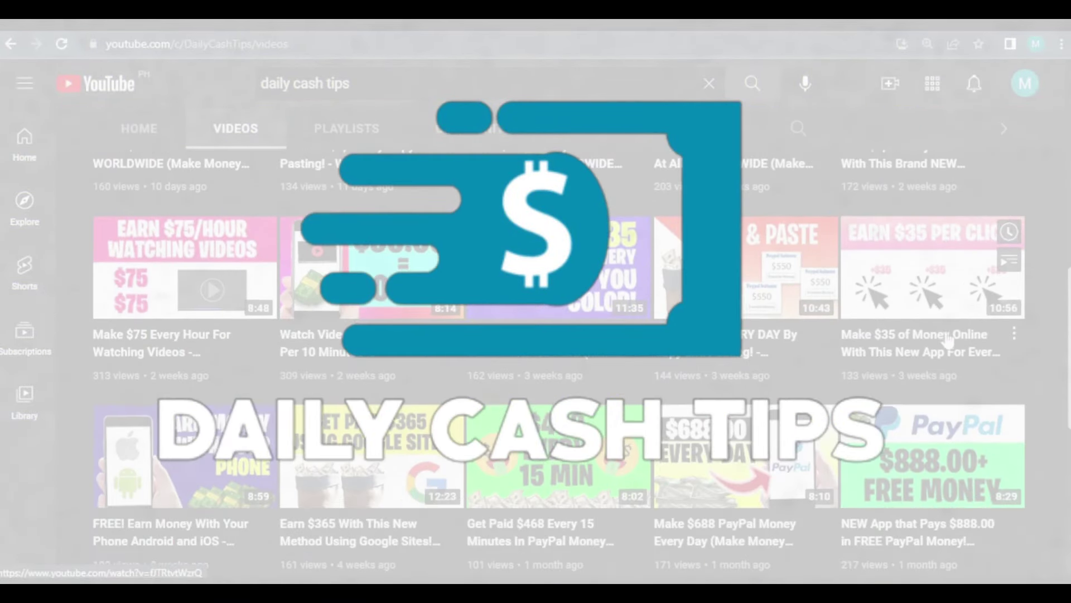
scroll(949, 339, down, 2)
scroll(948, 338, down, 2)
scroll(947, 339, down, 2)
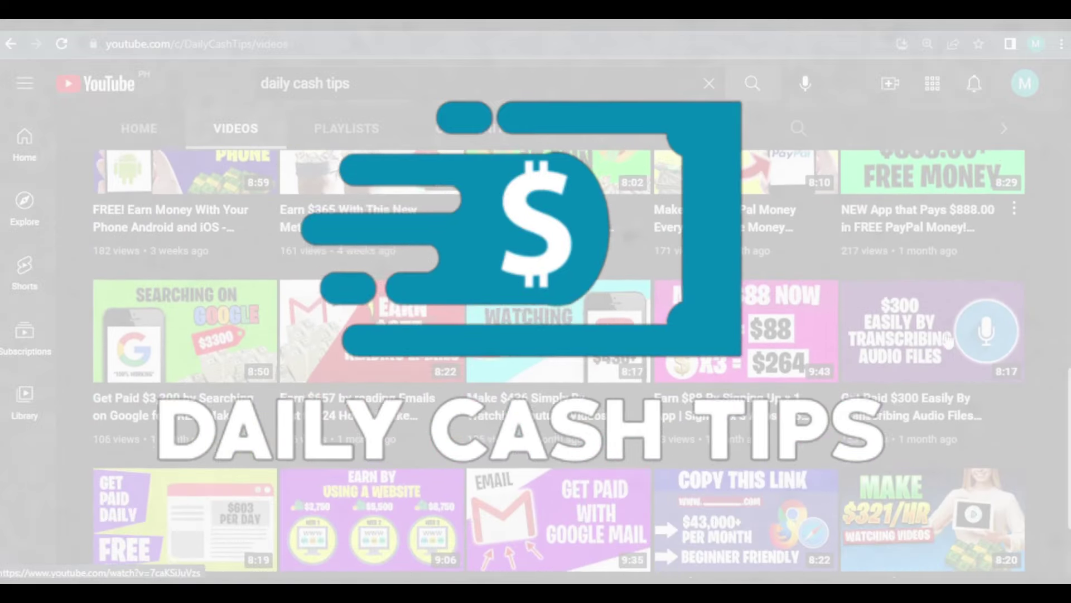
scroll(947, 339, down, 2)
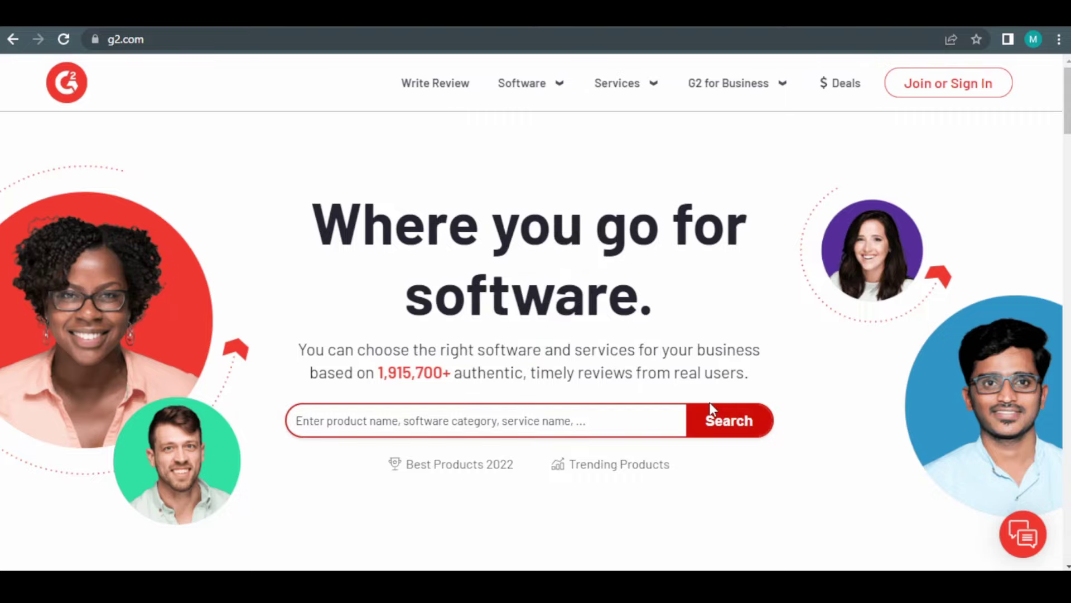
scroll(709, 402, down, 4)
scroll(712, 409, down, 2)
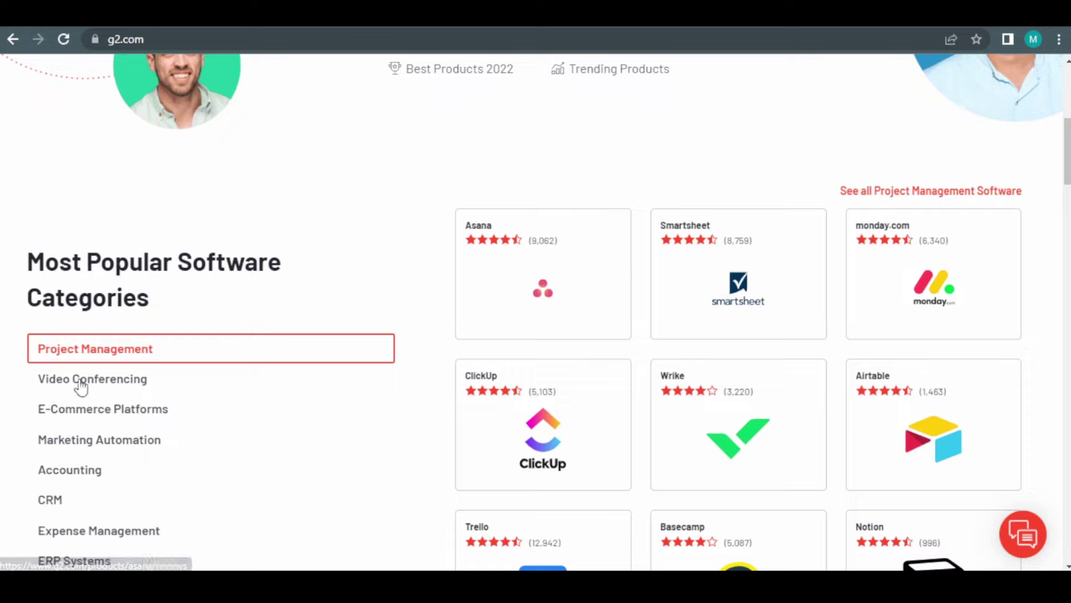
scroll(50, 435, down, 2)
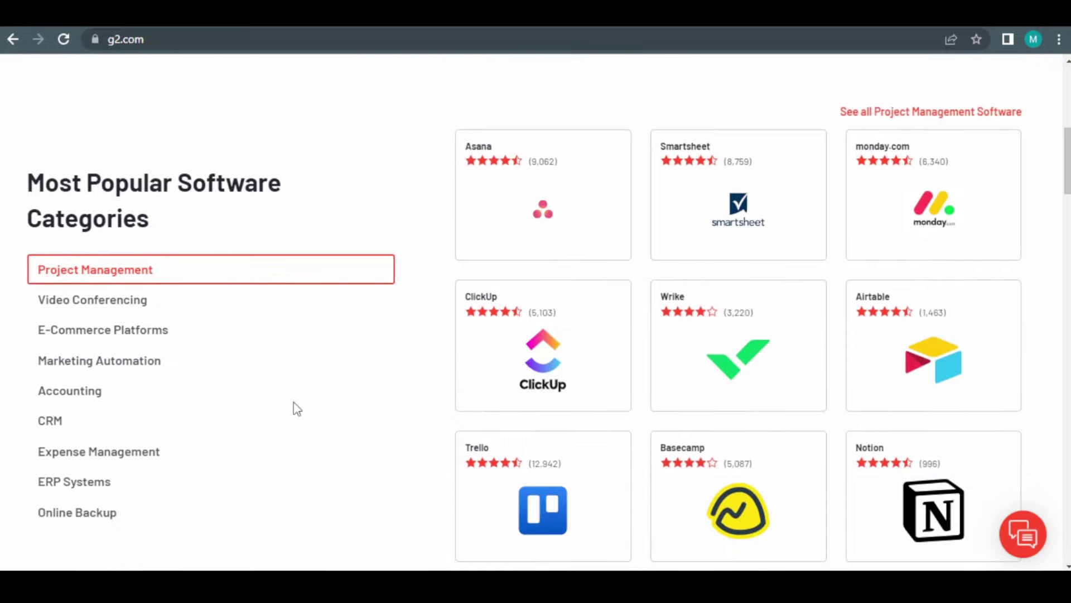
scroll(659, 391, down, 2)
scroll(503, 449, up, 3)
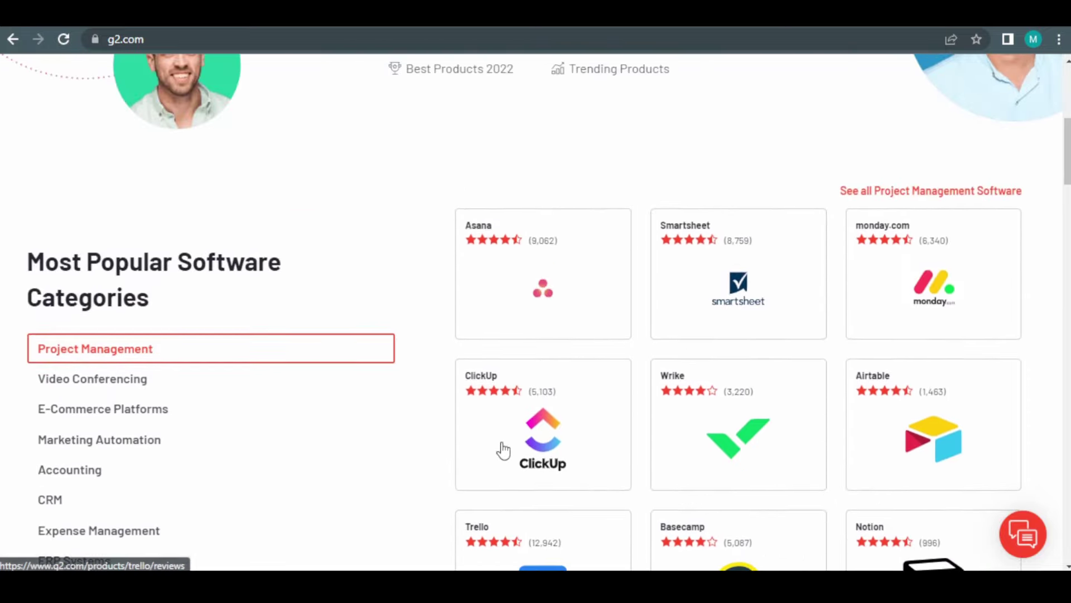
scroll(503, 449, up, 3)
scroll(503, 449, up, 2)
scroll(503, 449, down, 3)
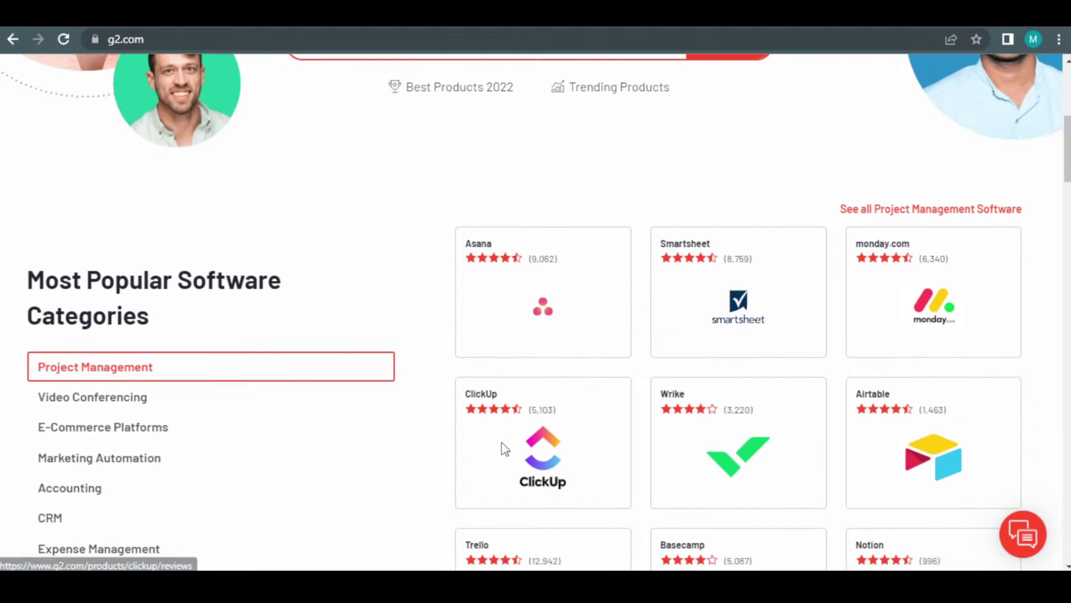
scroll(503, 450, down, 2)
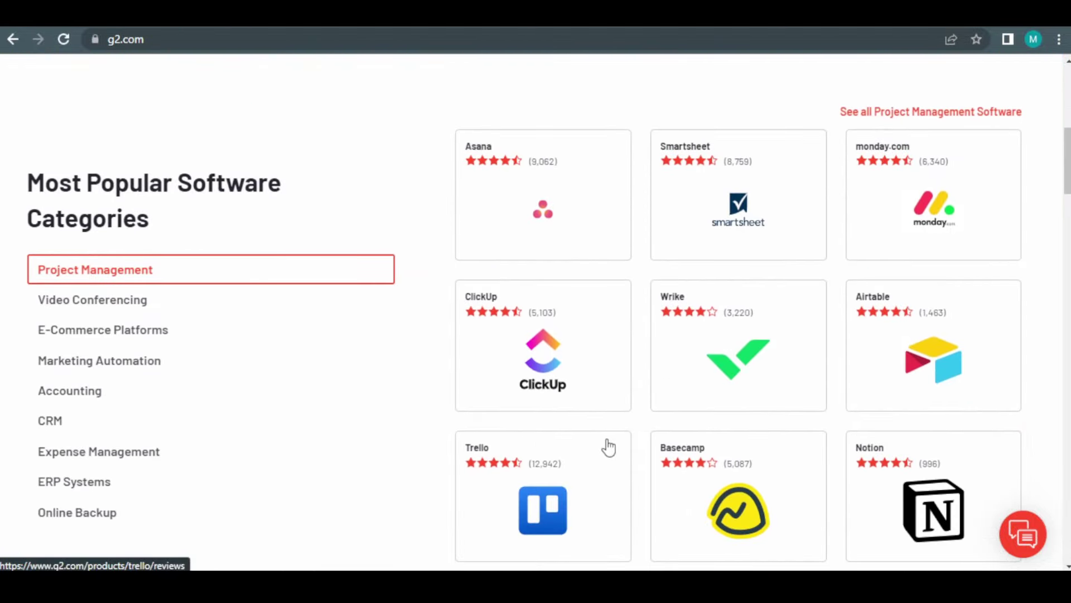
scroll(609, 447, down, 2)
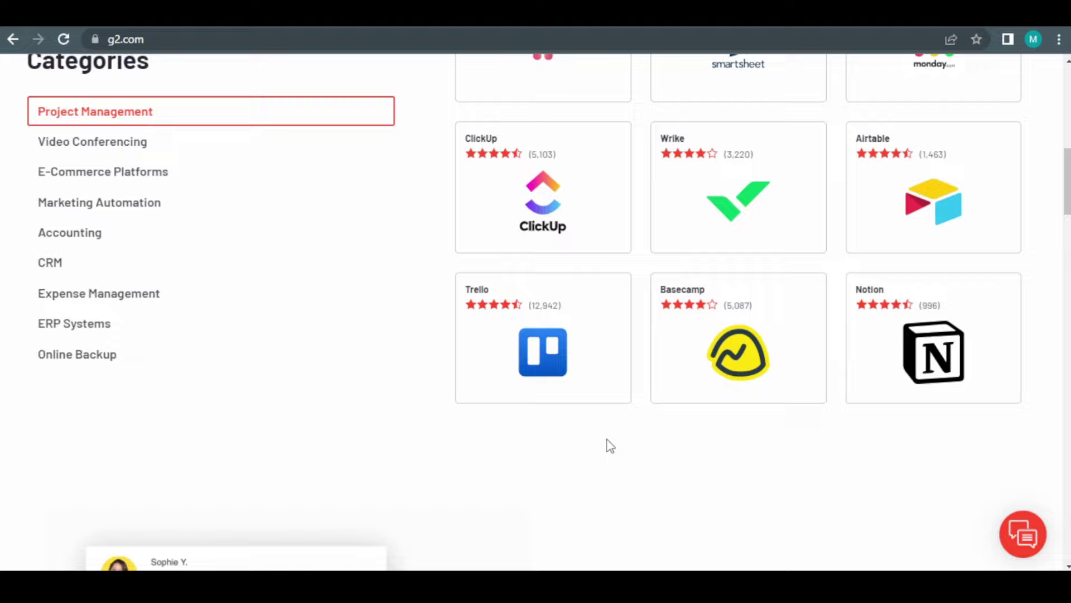
scroll(610, 444, up, 1)
scroll(609, 445, up, 1)
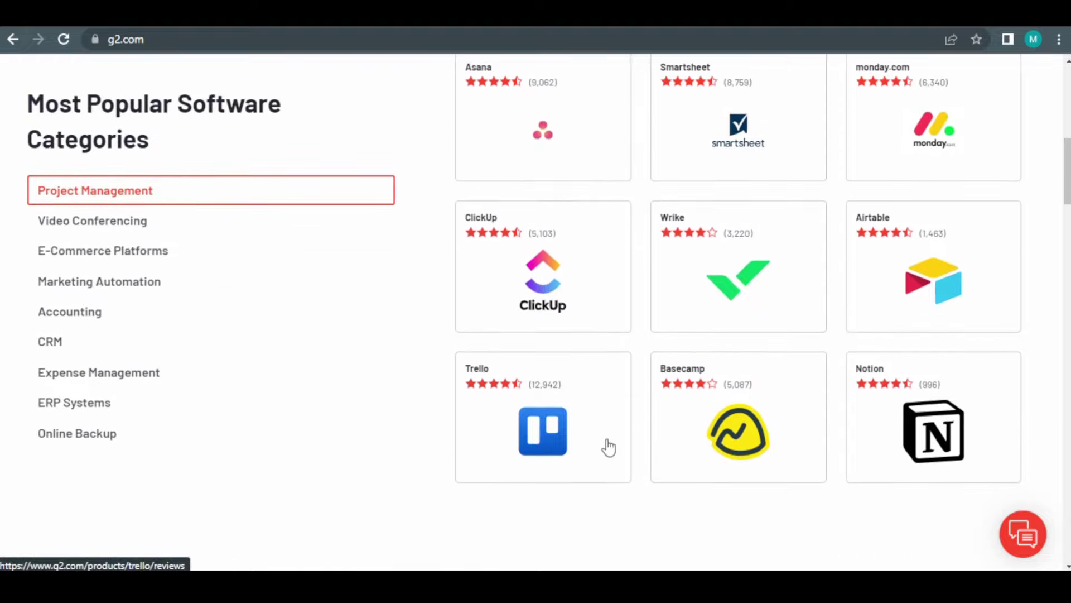
scroll(609, 447, down, 2)
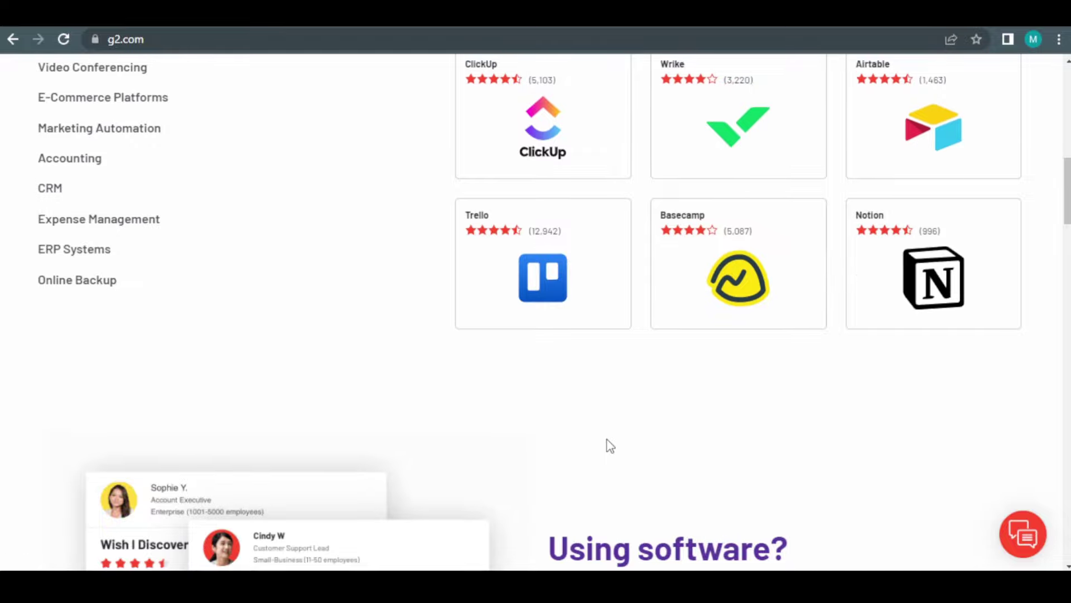
scroll(609, 445, up, 2)
scroll(609, 445, up, 1)
scroll(610, 444, up, 1)
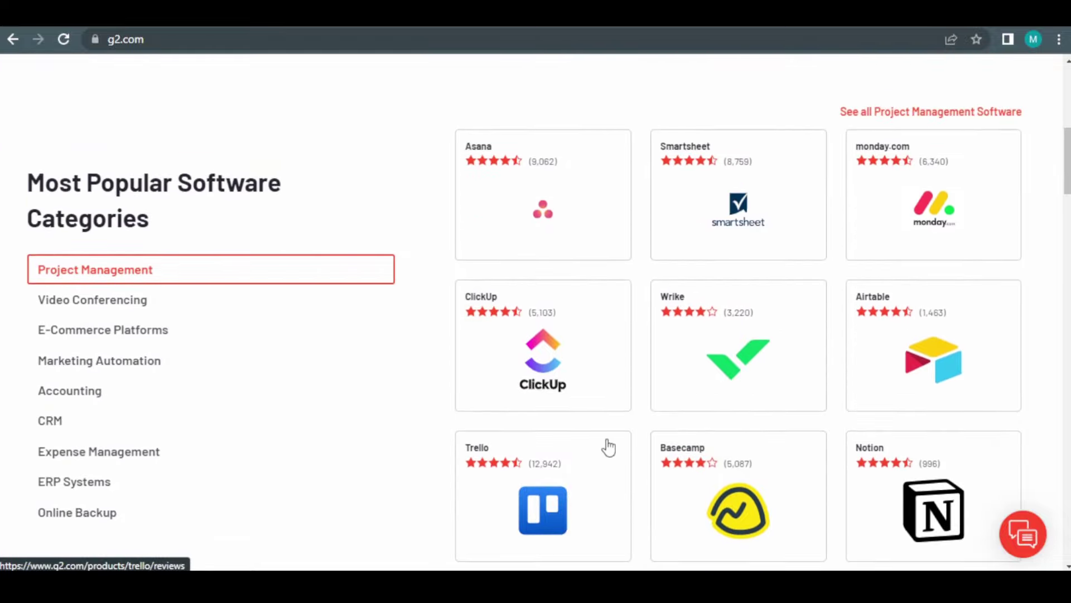
scroll(609, 447, down, 2)
scroll(610, 447, down, 2)
scroll(609, 447, down, 2)
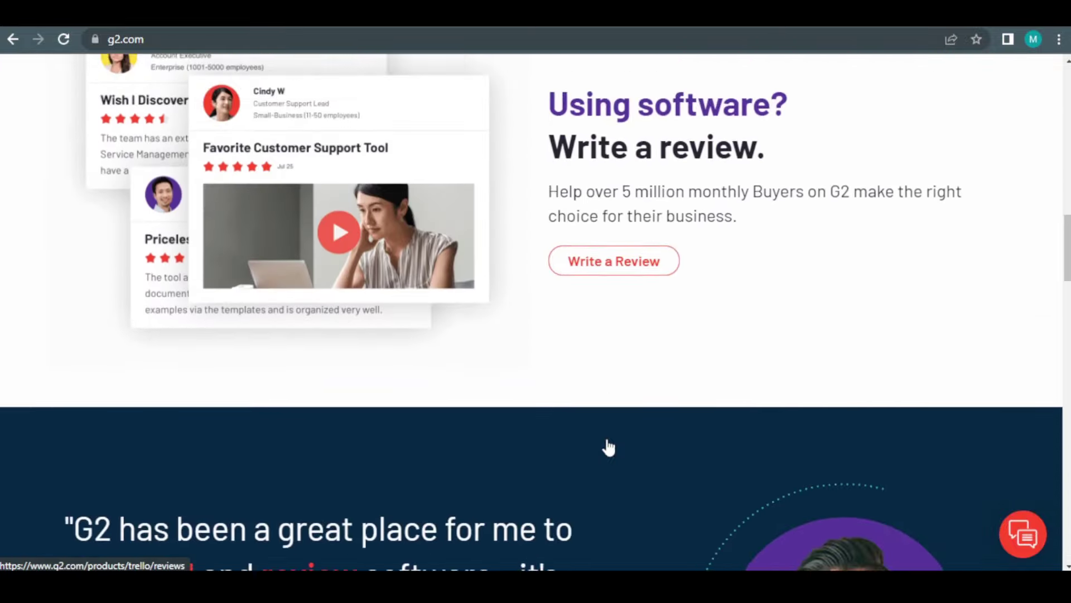
scroll(609, 447, up, 2)
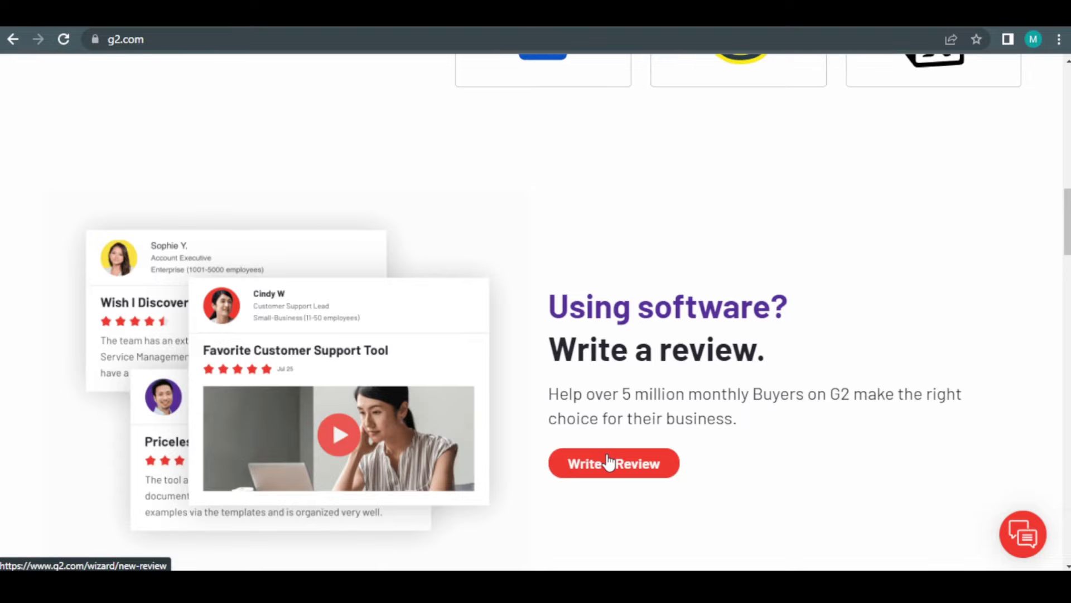
Start a new review, step back to the role picker, and revisit the homepage top.
click(610, 464)
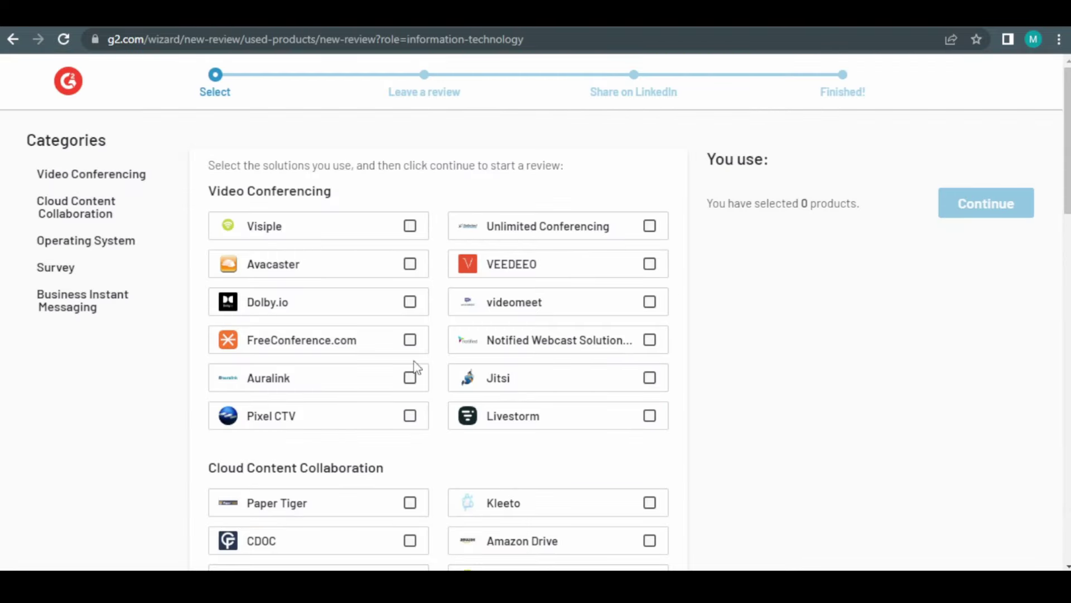
click(12, 39)
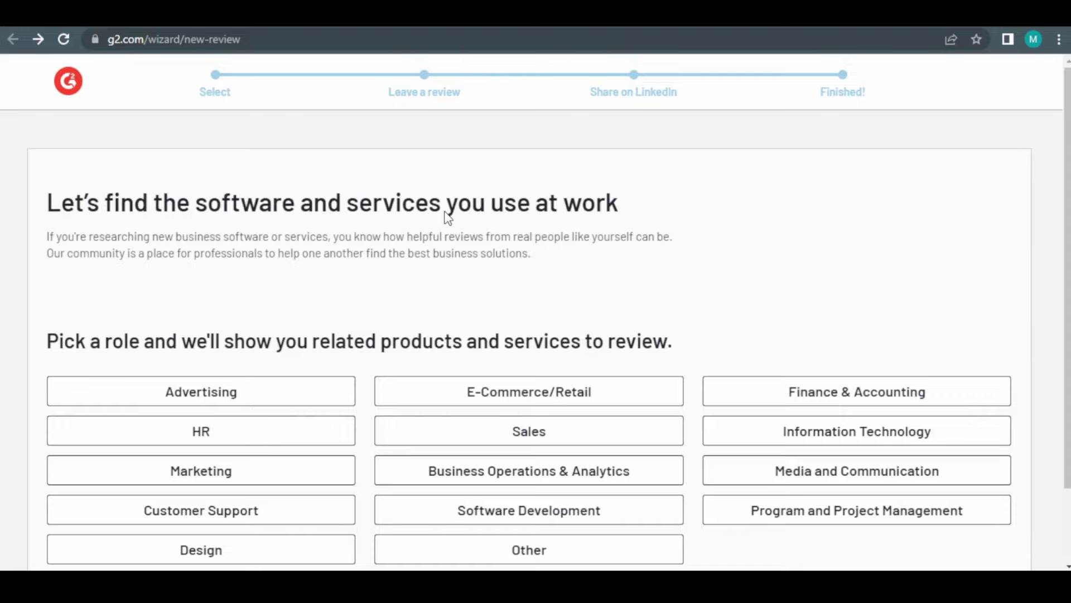
scroll(475, 261, down, 2)
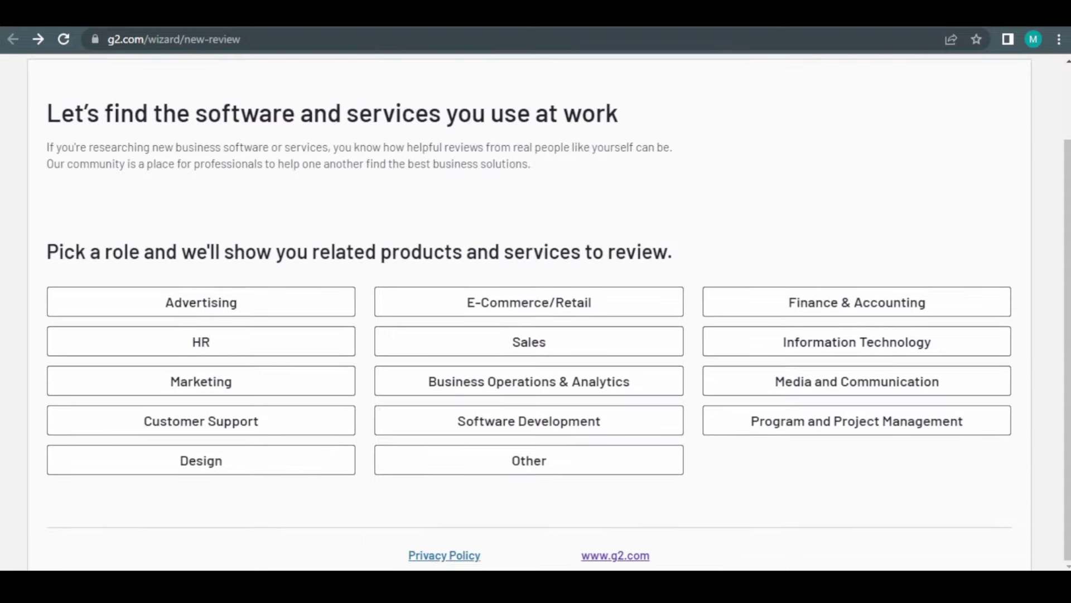
key(alt+Left)
scroll(497, 413, down, 5)
scroll(497, 414, down, 4)
scroll(497, 418, down, 5)
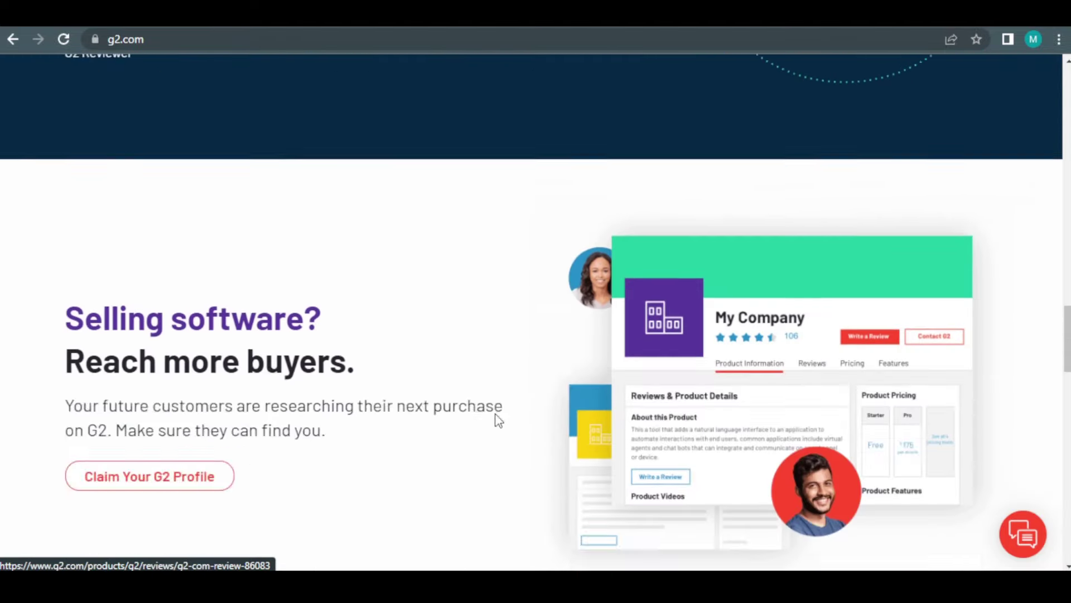
scroll(497, 419, down, 5)
scroll(984, 449, down, 5)
scroll(984, 450, down, 4)
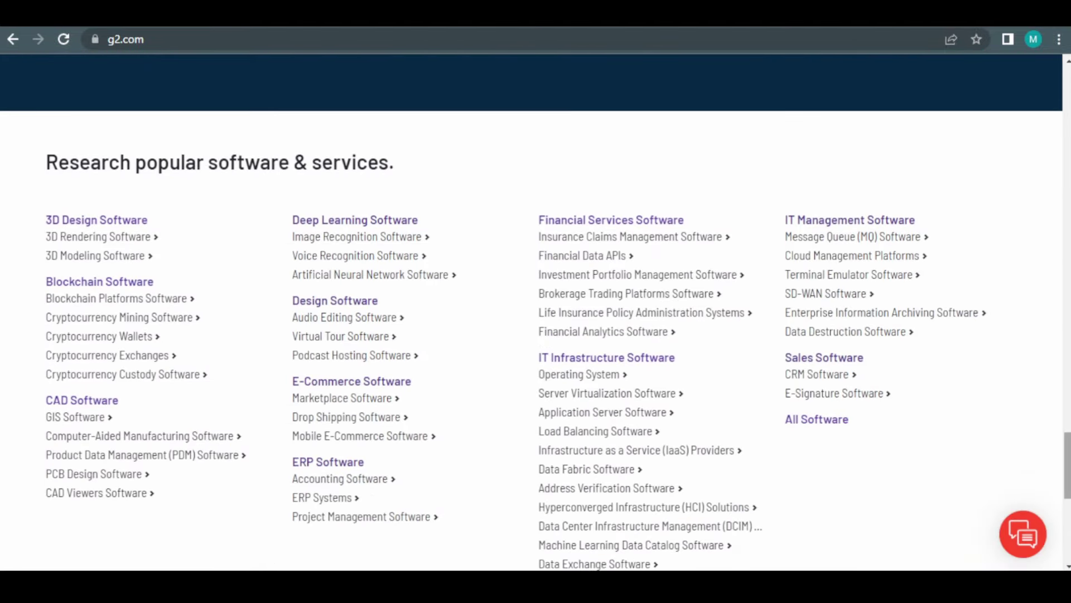
key(Home)
scroll(652, 251, down, 1)
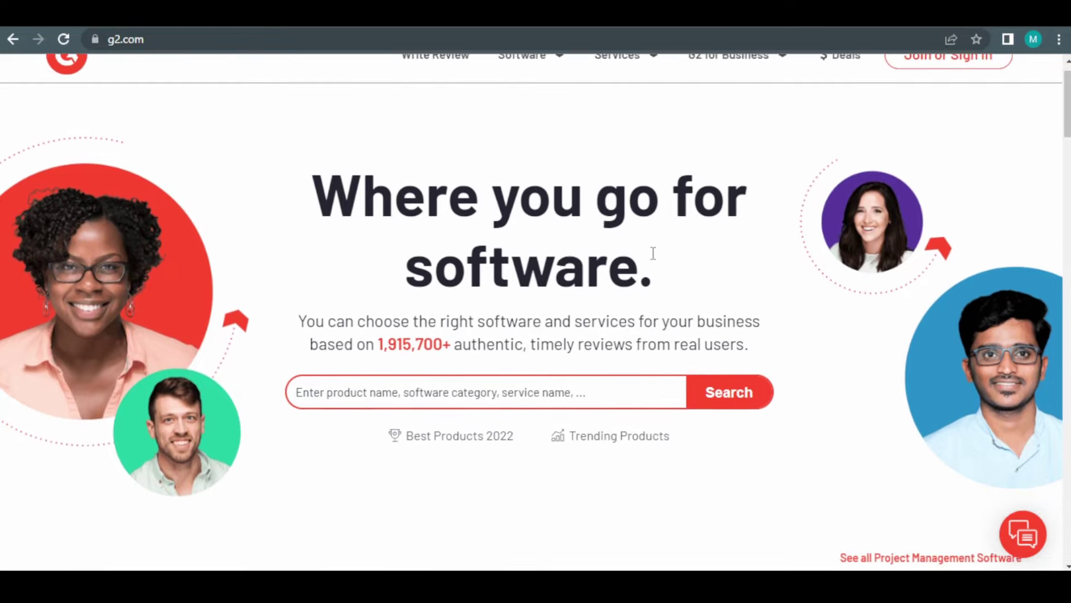
scroll(653, 251, up, 1)
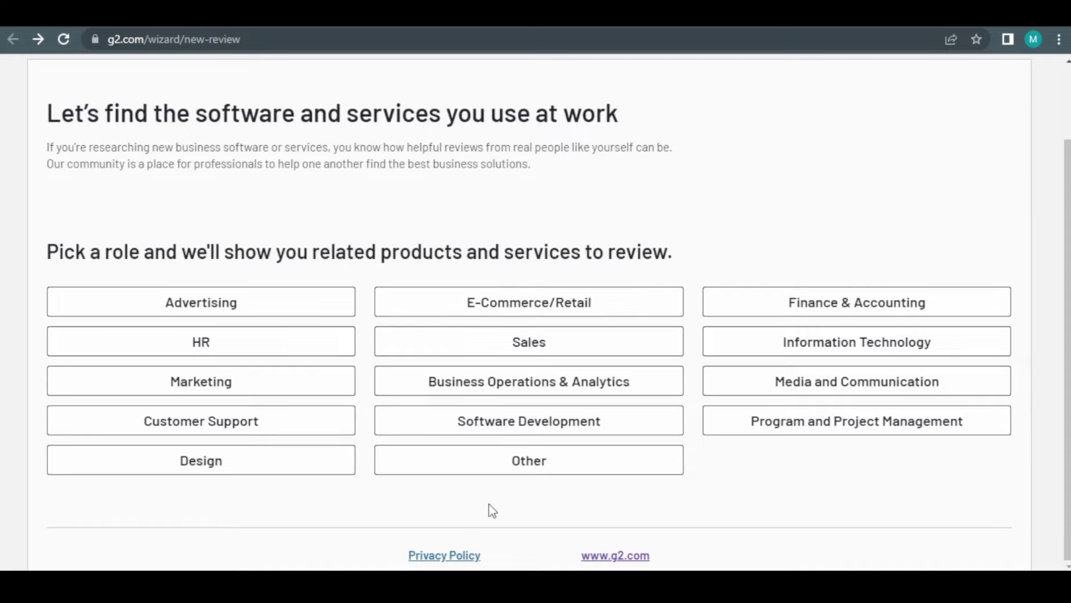
Choose Information Technology as the work role.
click(858, 348)
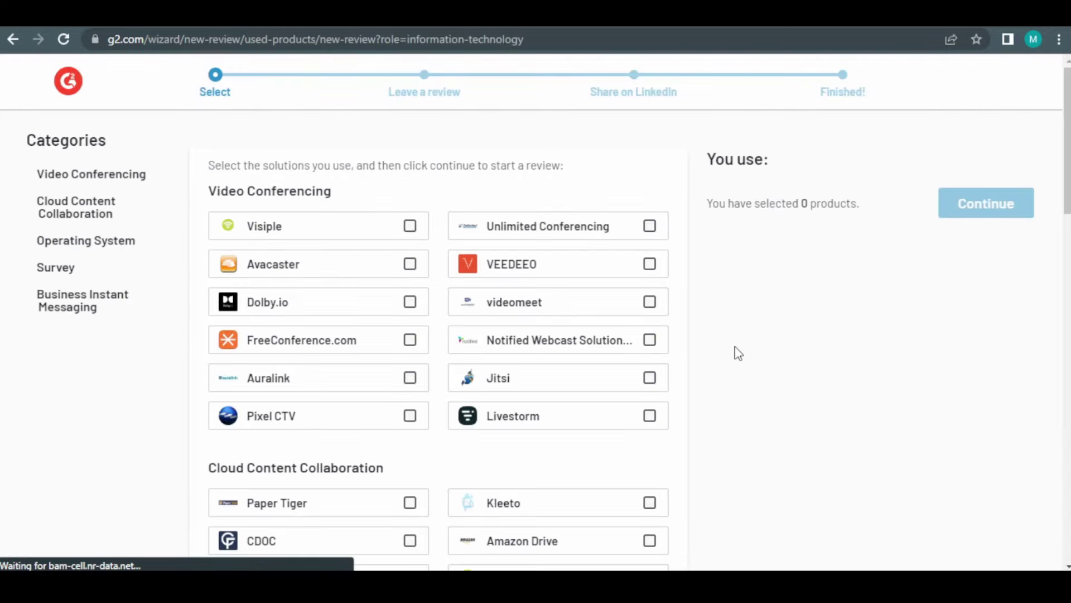
scroll(737, 352, down, 3)
scroll(738, 352, down, 2)
scroll(738, 352, down, 2)
scroll(737, 352, down, 2)
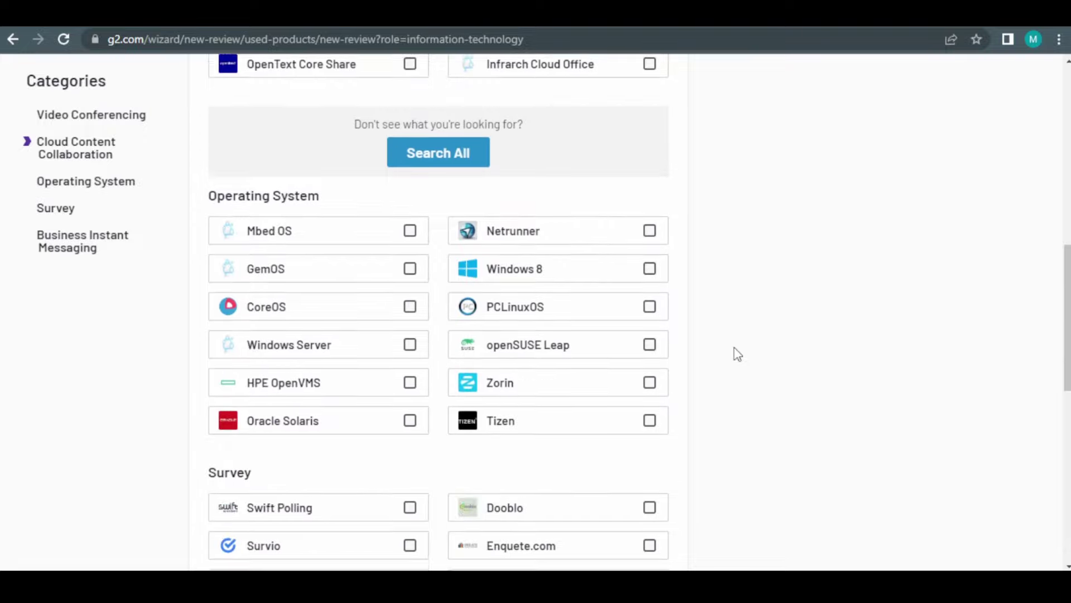
scroll(738, 352, down, 2)
scroll(738, 353, down, 4)
scroll(738, 353, down, 2)
scroll(737, 353, down, 2)
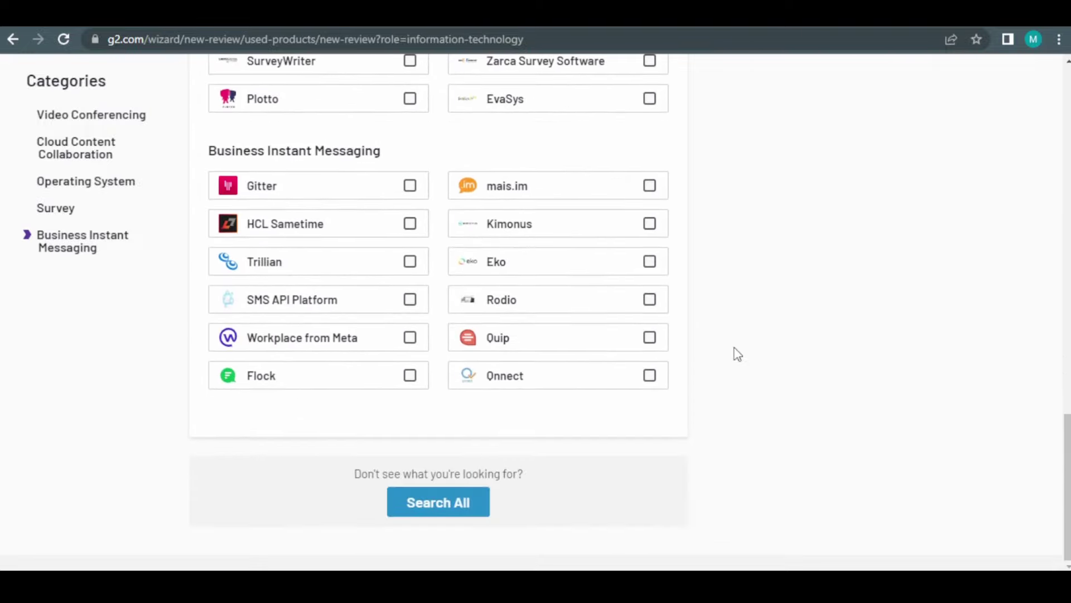
scroll(737, 352, up, 2)
scroll(737, 353, up, 2)
scroll(737, 353, up, 3)
scroll(738, 352, up, 3)
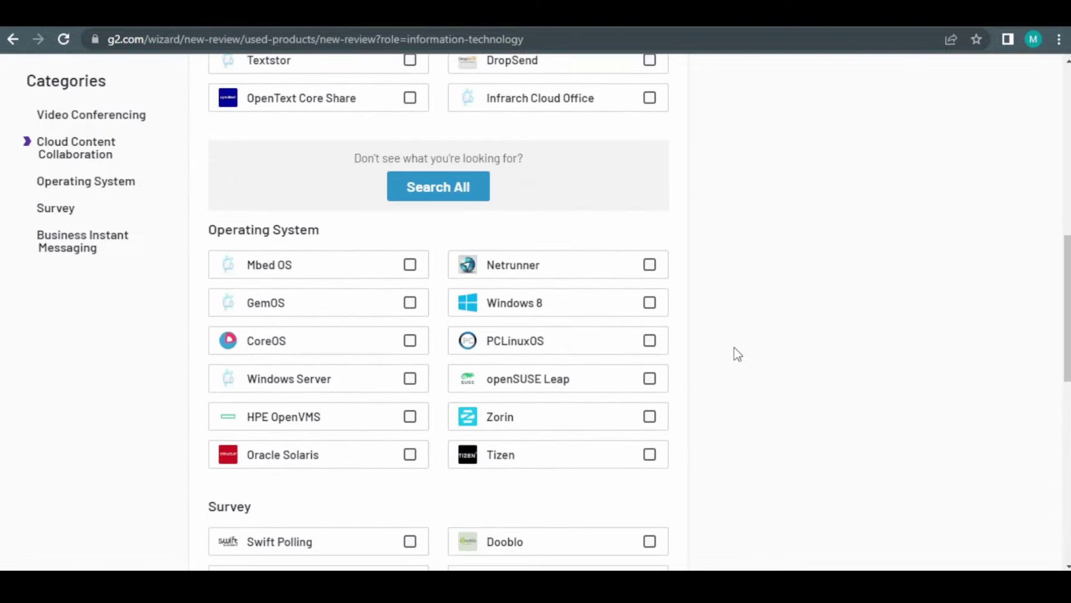
scroll(738, 353, up, 2)
scroll(737, 353, up, 3)
scroll(737, 353, up, 3)
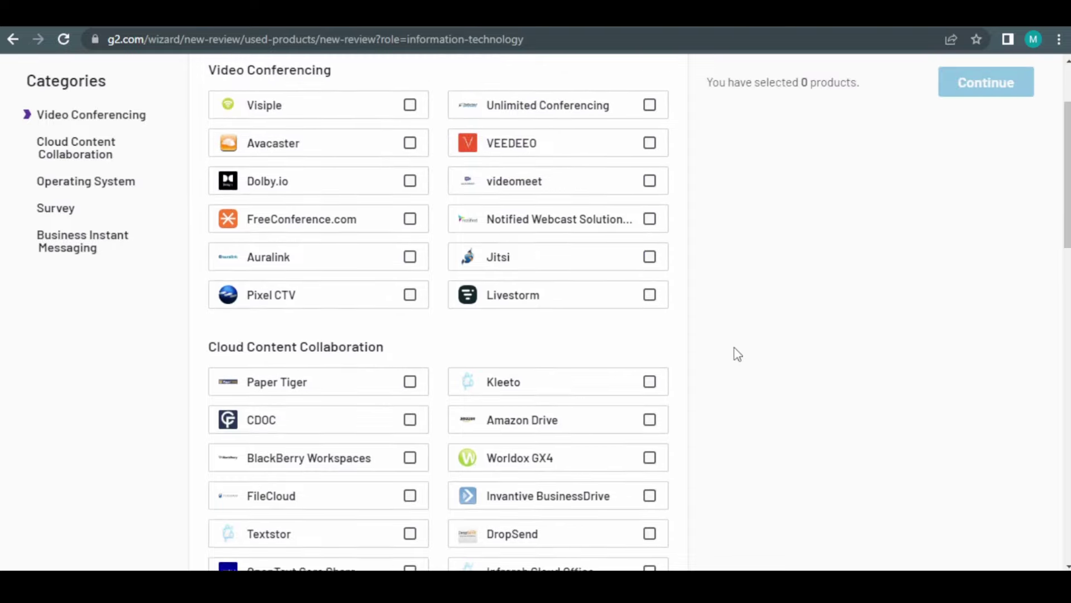
scroll(738, 353, up, 2)
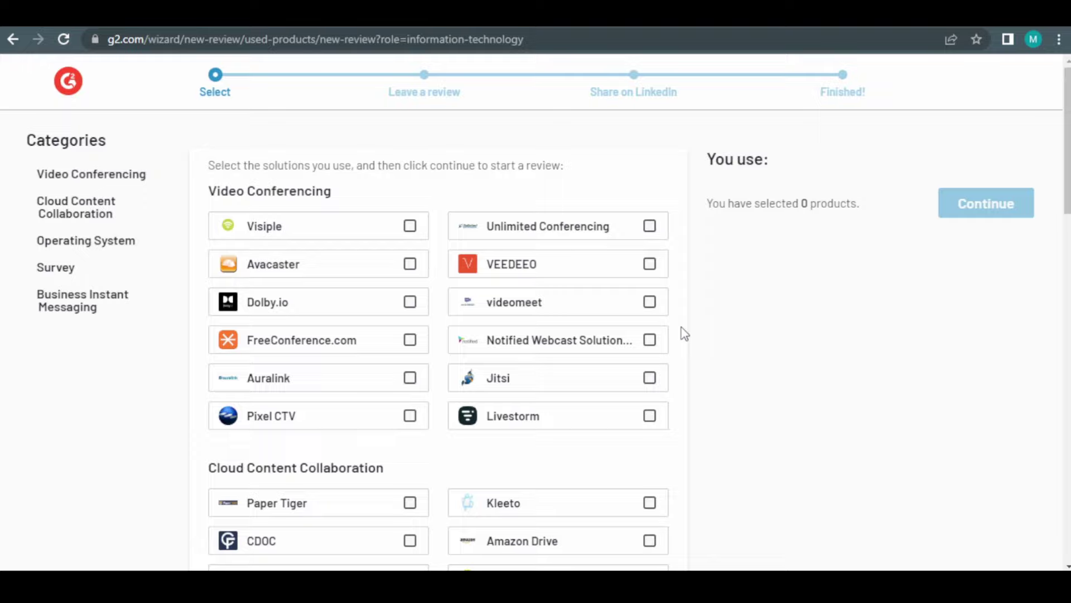
scroll(682, 333, down, 3)
scroll(681, 333, down, 3)
scroll(682, 333, down, 1)
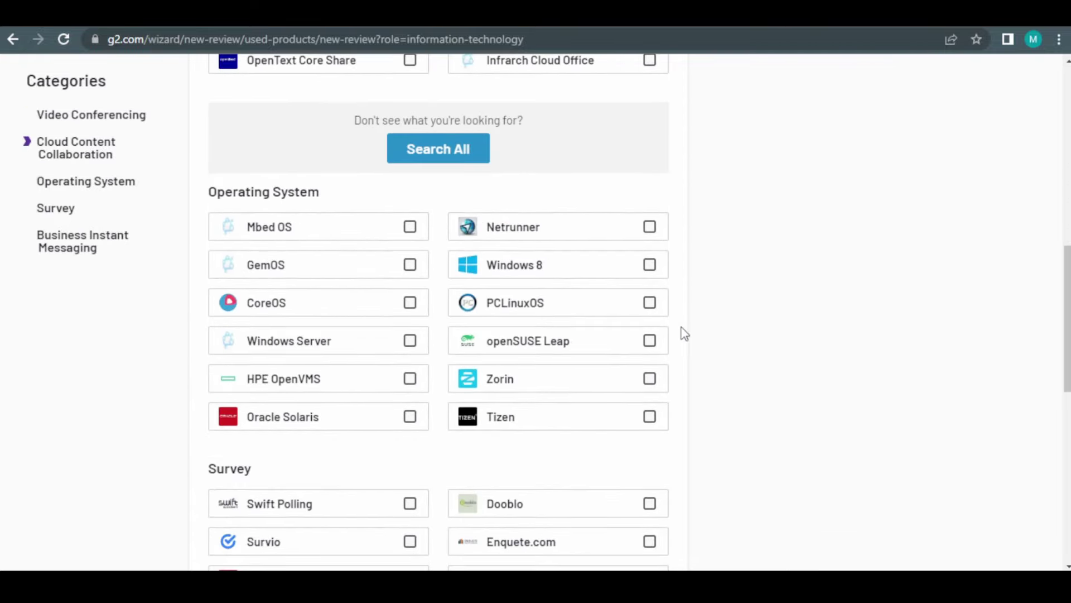
scroll(682, 333, down, 3)
scroll(683, 333, up, 2)
scroll(682, 333, up, 2)
scroll(682, 333, up, 1)
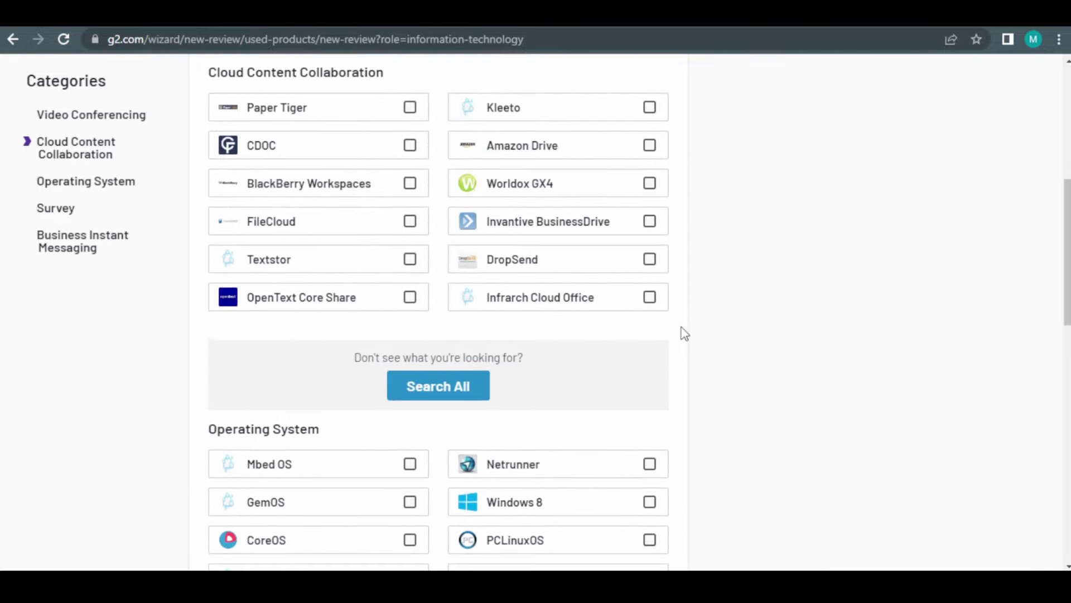
scroll(682, 333, up, 3)
scroll(683, 333, up, 1)
scroll(683, 334, up, 2)
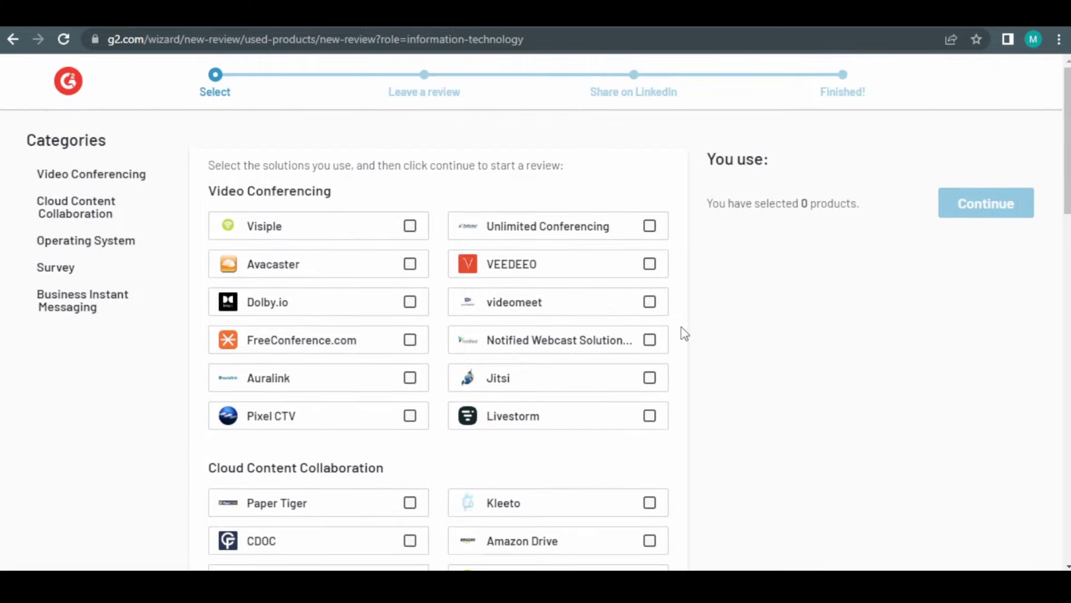
scroll(682, 333, down, 1)
scroll(682, 333, down, 1)
scroll(682, 333, down, 4)
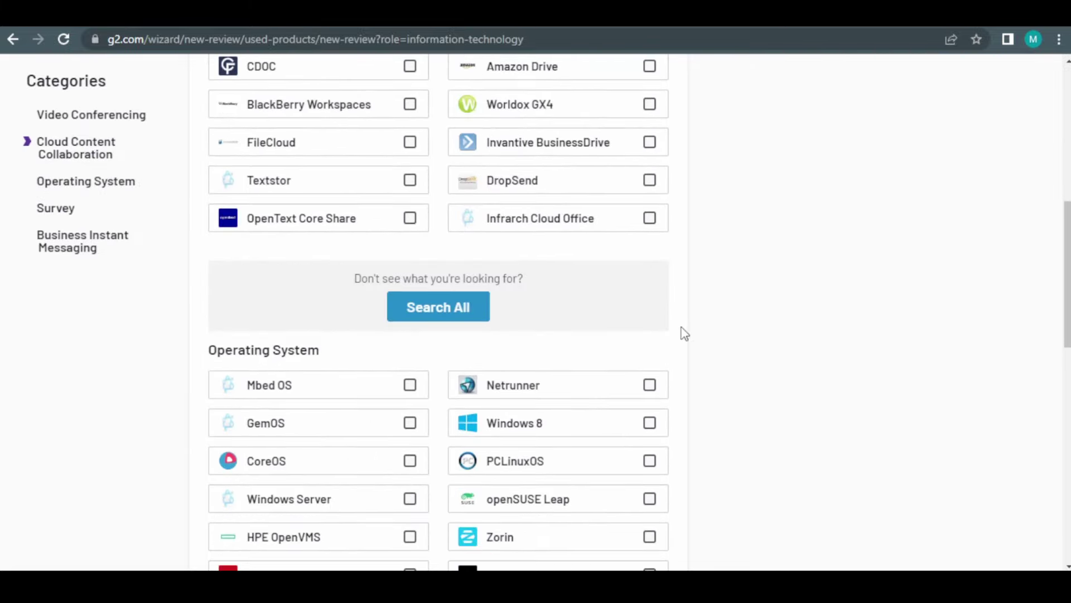
scroll(682, 333, up, 1)
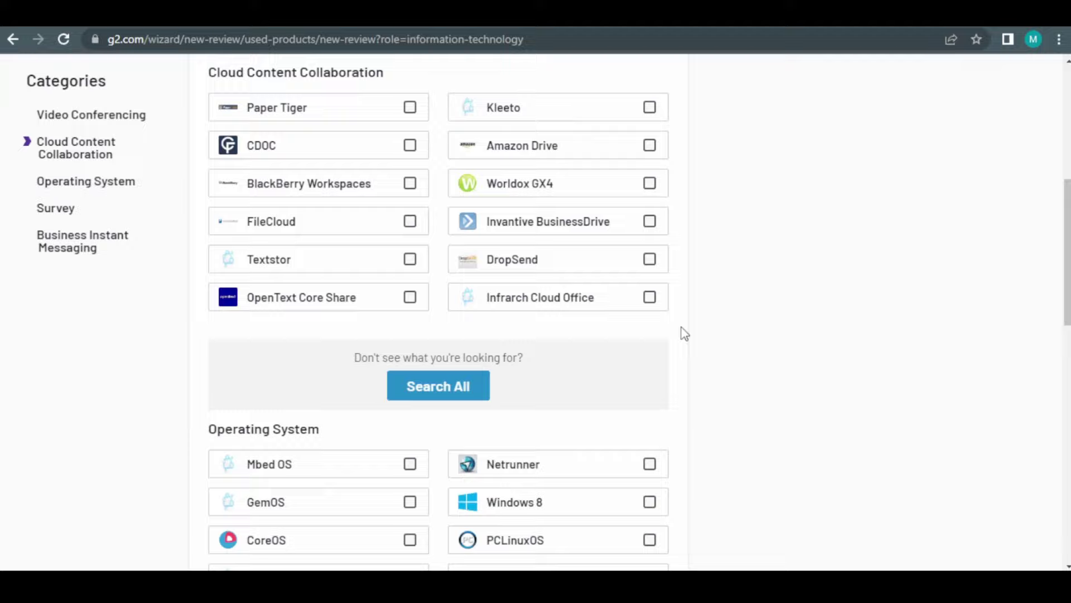
scroll(682, 334, up, 2)
scroll(682, 334, up, 2)
scroll(682, 333, up, 2)
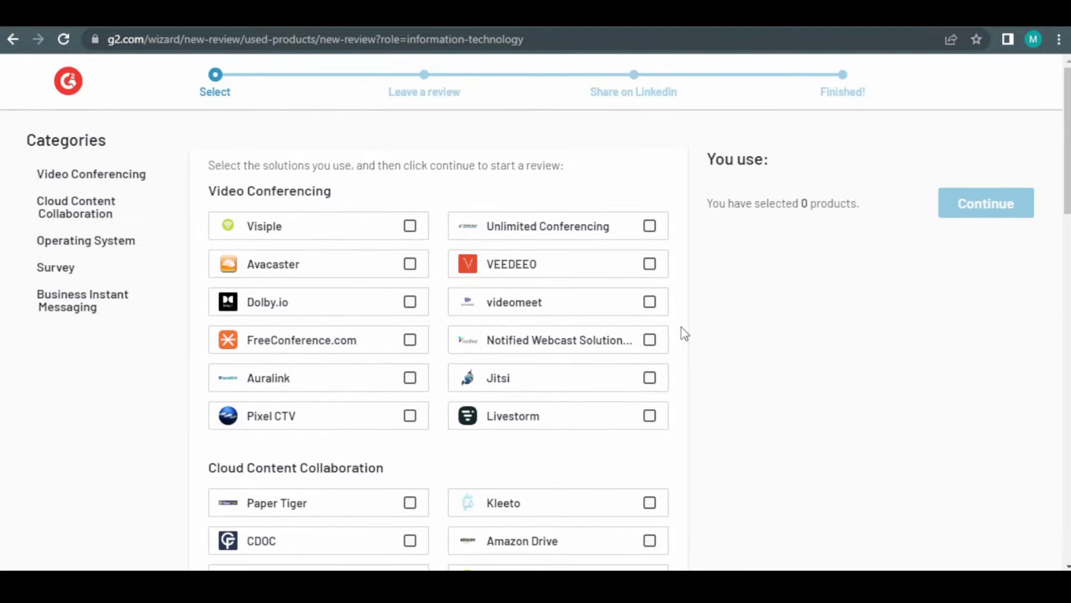
scroll(682, 333, down, 1)
scroll(651, 487, down, 3)
Search G2 for 'google drive' products.
click(435, 468)
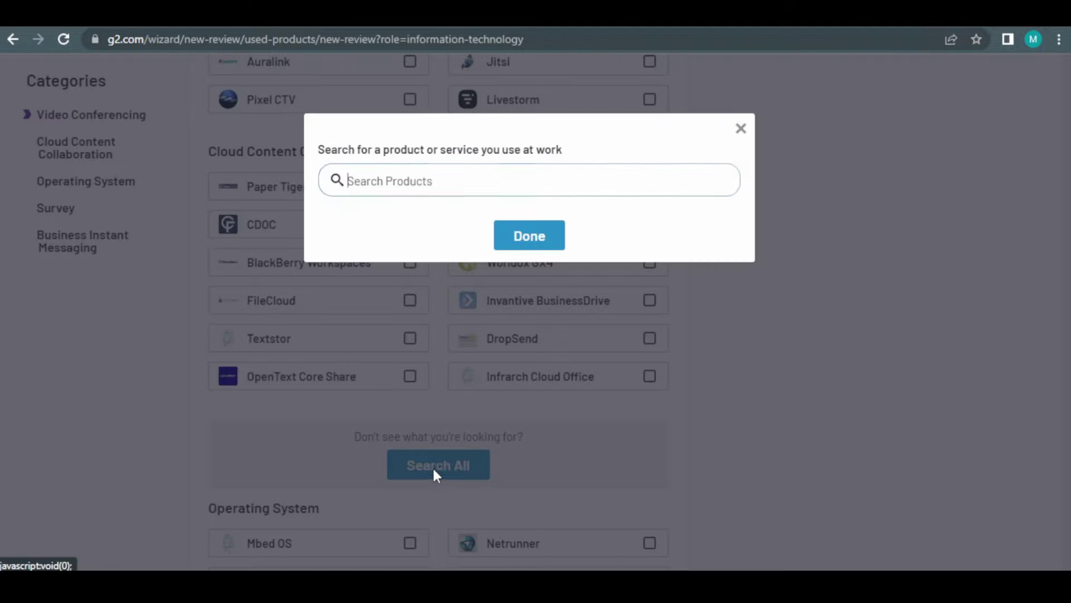
click(437, 180)
text(google drive)
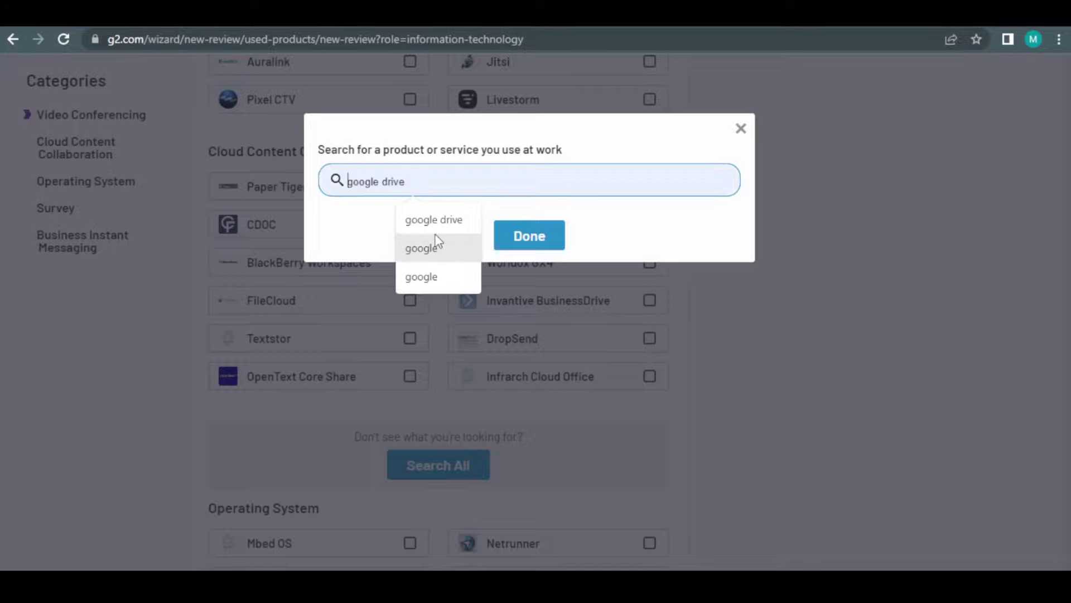
click(433, 219)
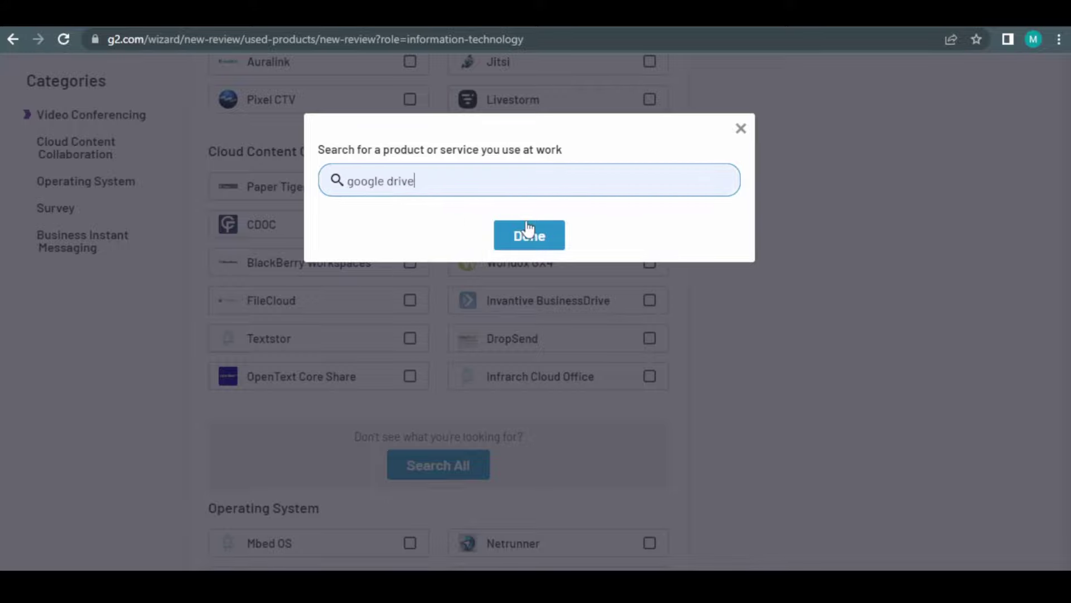
click(529, 235)
click(454, 460)
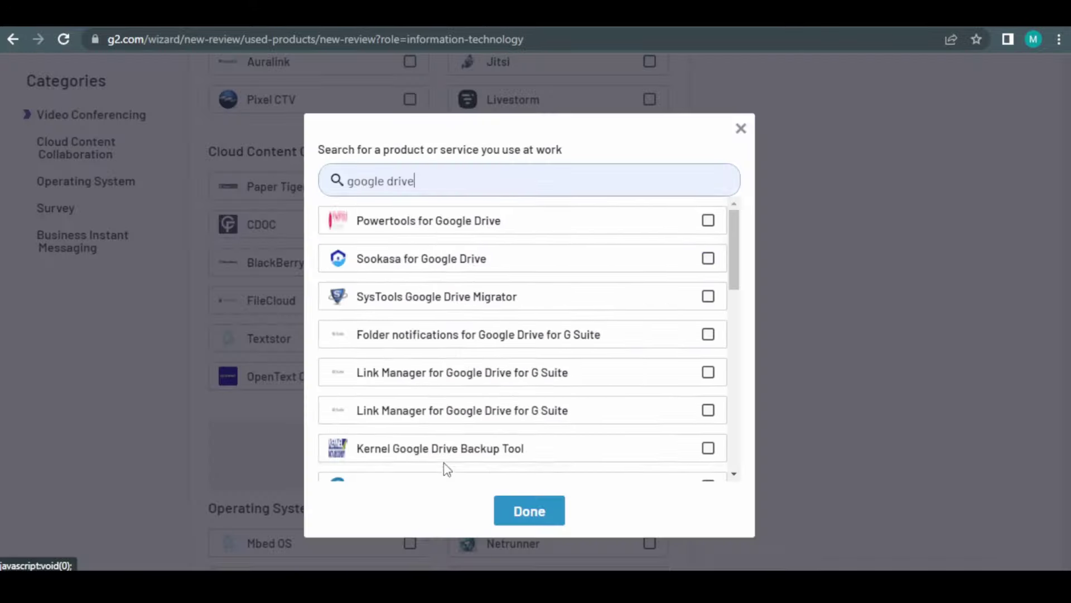
Mark Powertools for Google Drive and VEEDEEO as used products and proceed.
click(708, 221)
click(530, 510)
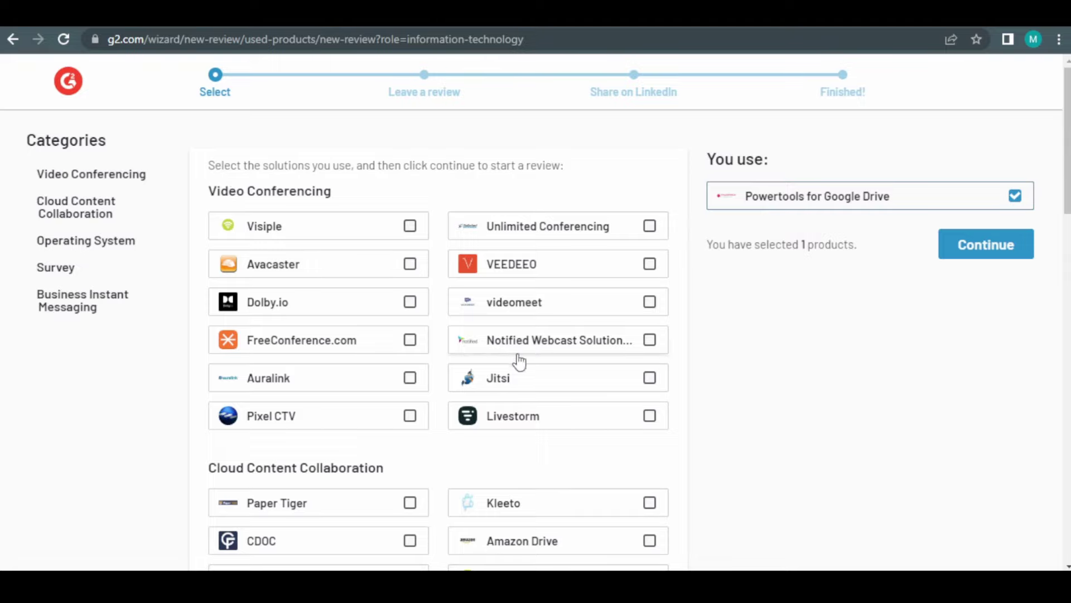
click(648, 265)
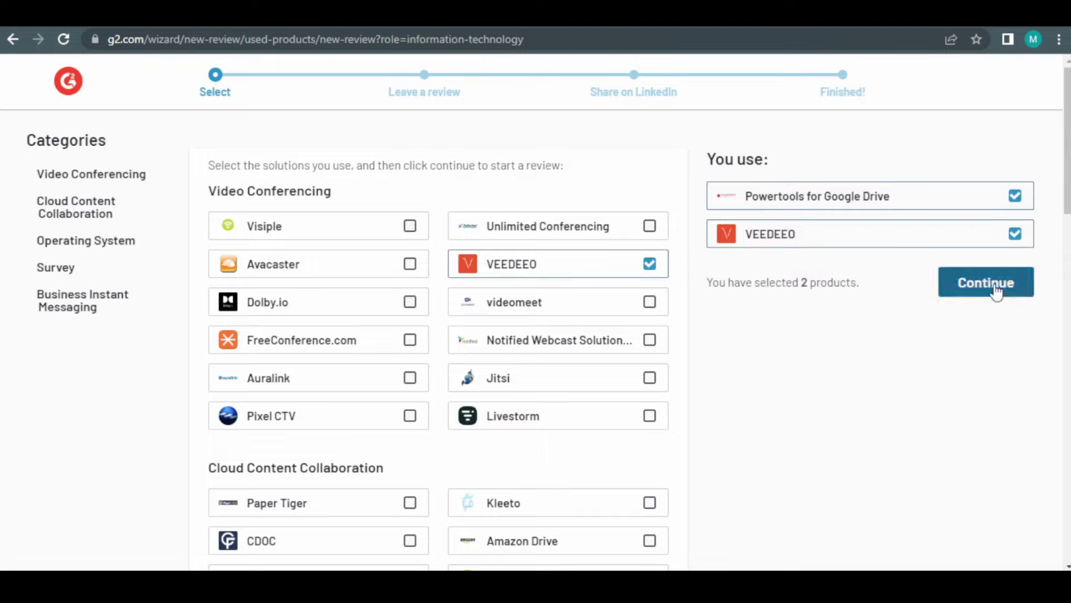
click(984, 289)
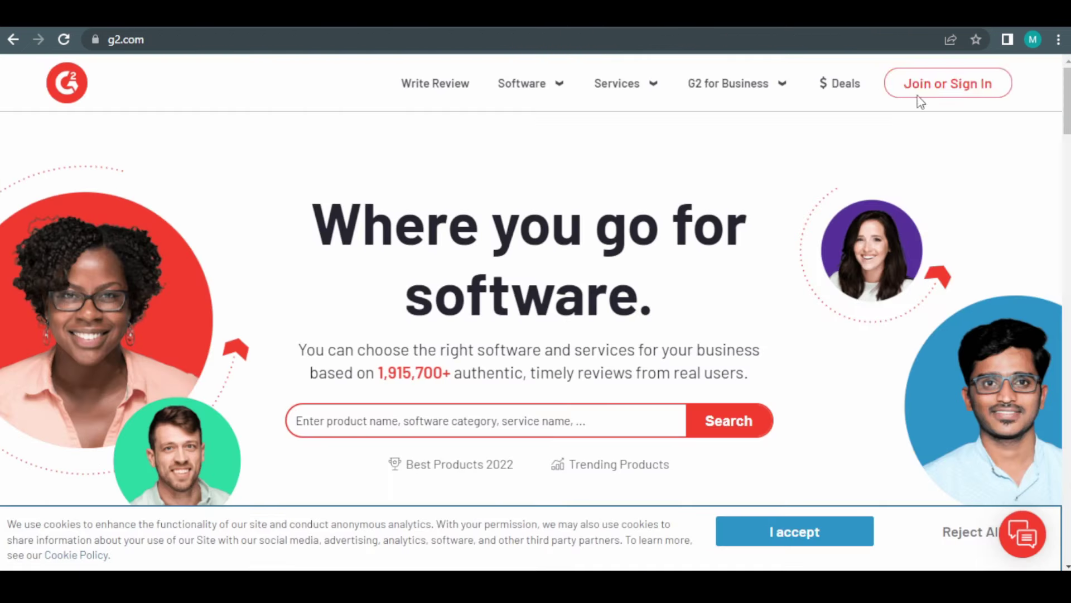
Bring up the sign-in choices and check, then dismiss, the Business Email link options.
click(947, 84)
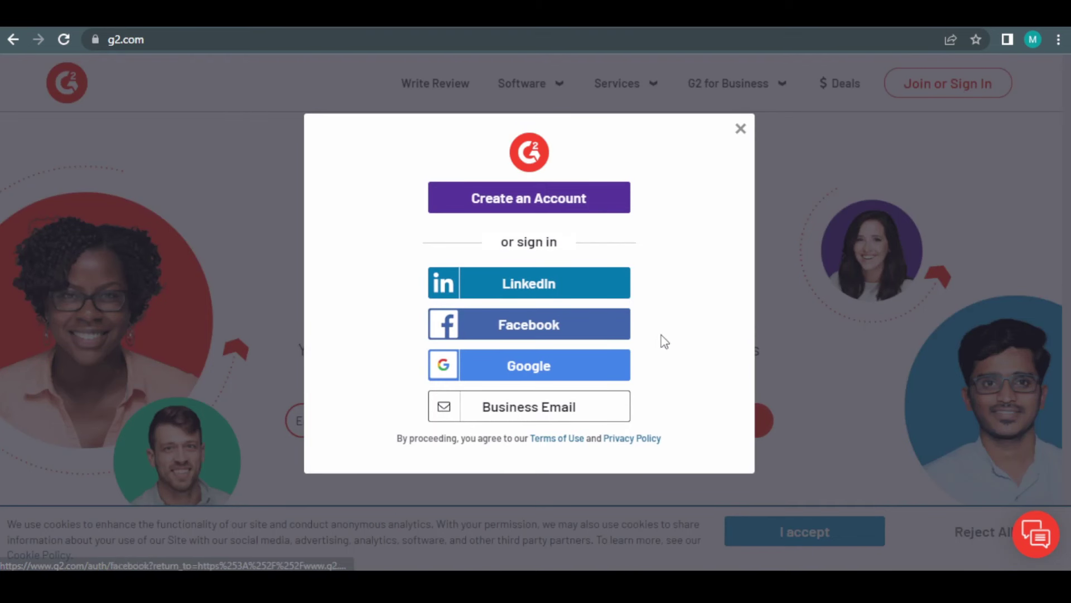
right_click(546, 412)
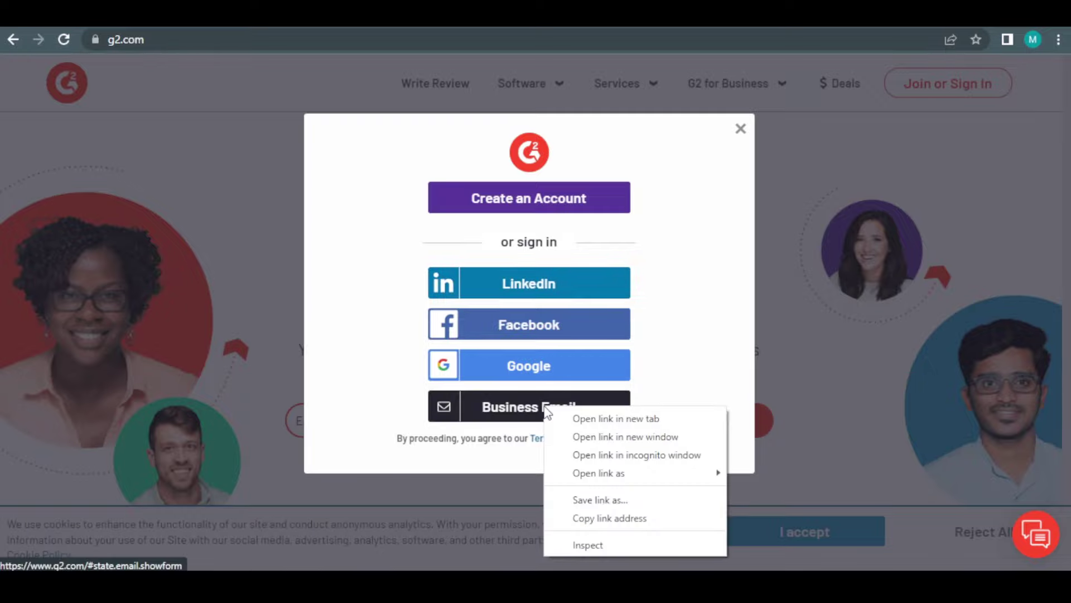
click(490, 452)
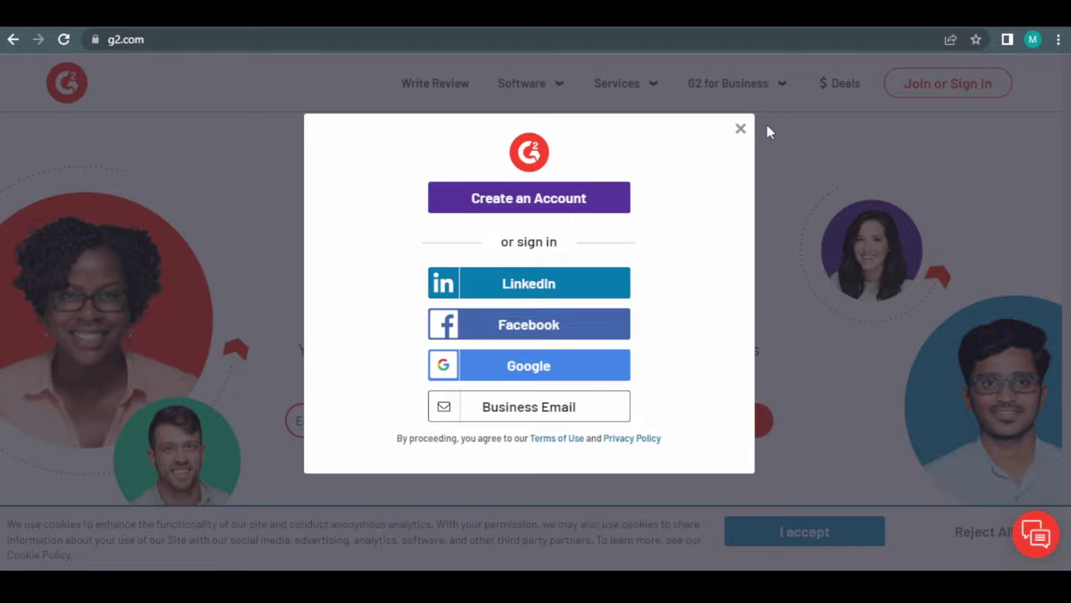
Close the G2 sign-in choices dialog.
click(739, 130)
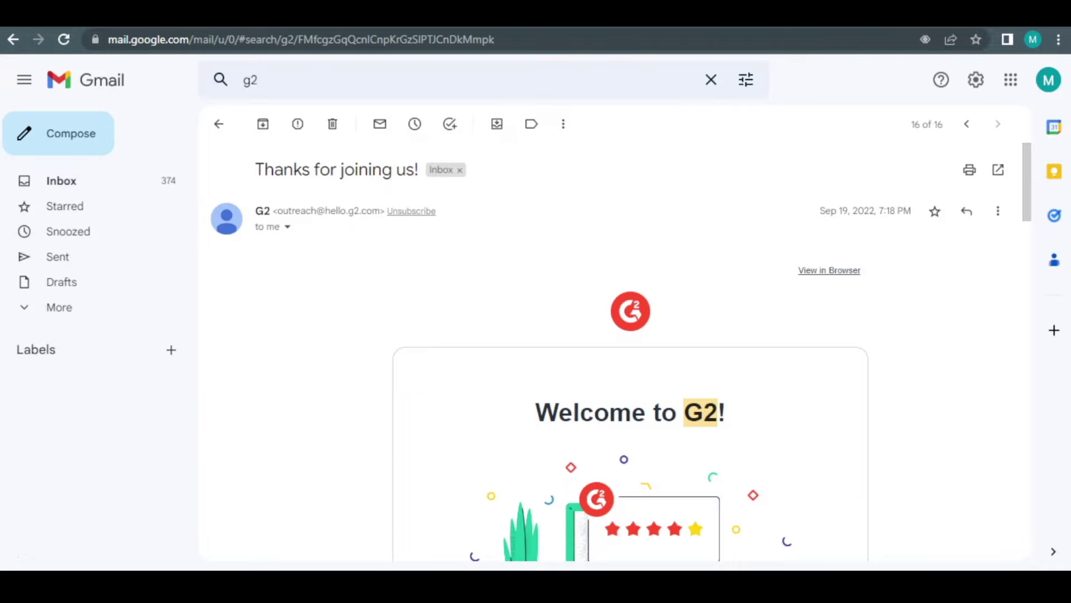
scroll(746, 381, down, 4)
scroll(627, 318, down, 4)
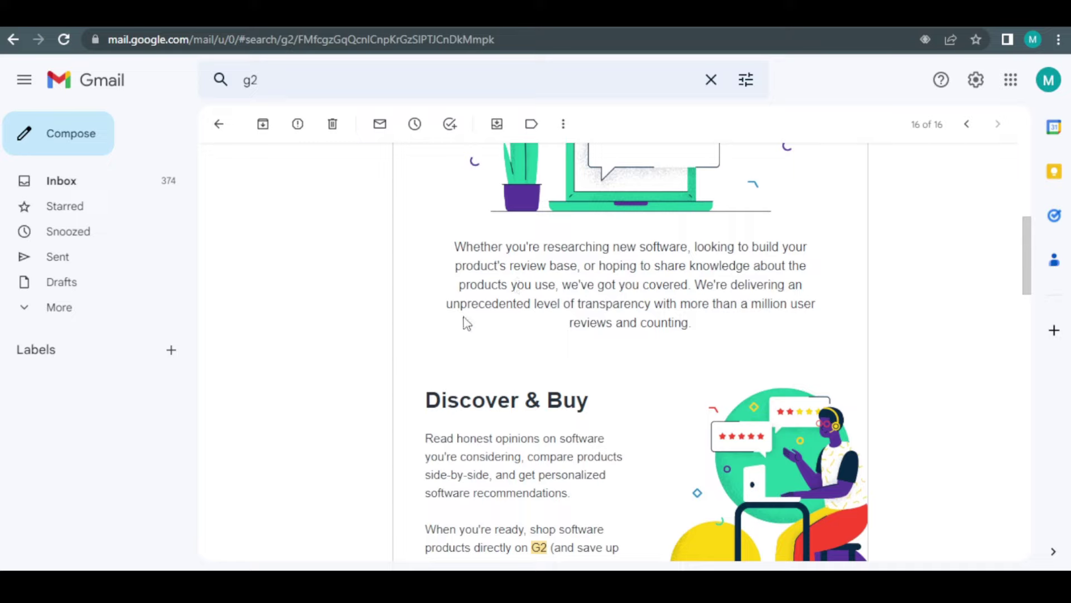
scroll(462, 342, down, 3)
scroll(462, 342, down, 2)
scroll(462, 341, down, 3)
scroll(462, 342, down, 3)
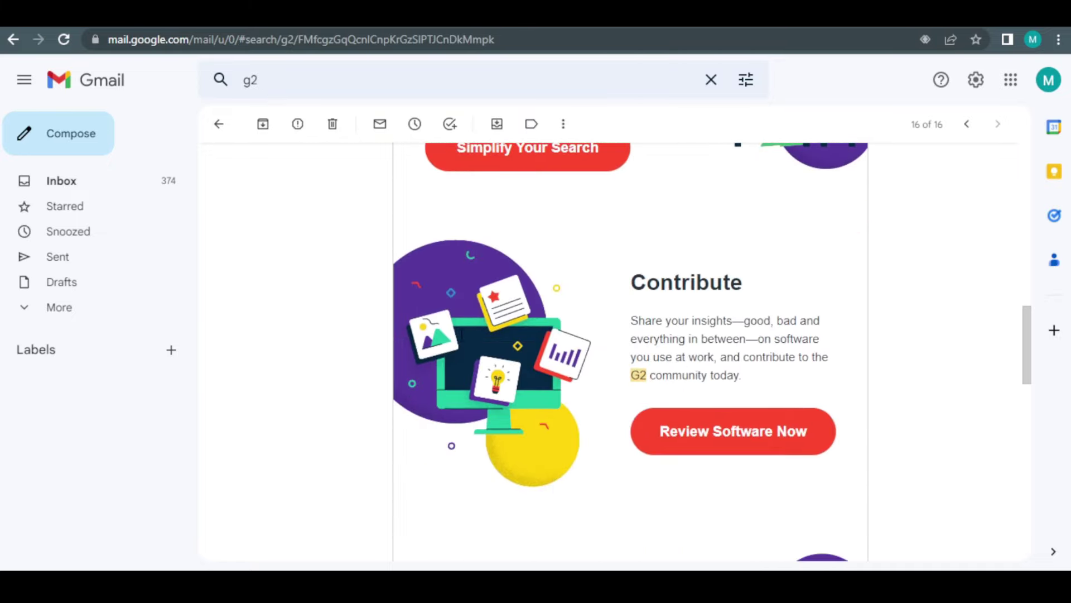
scroll(462, 342, down, 3)
scroll(462, 341, down, 3)
scroll(462, 342, down, 2)
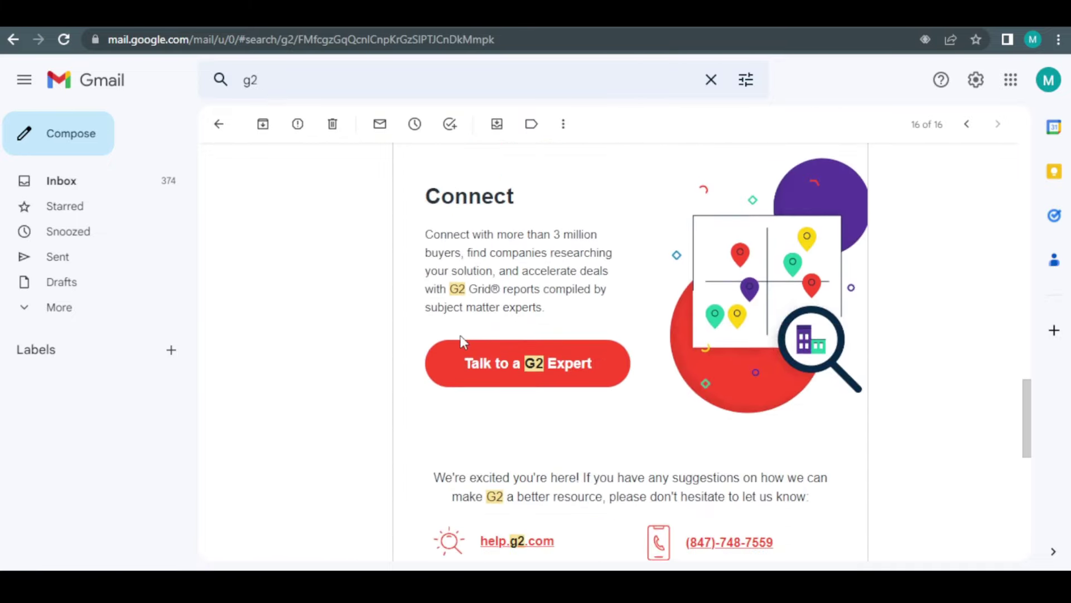
scroll(463, 342, down, 1)
scroll(462, 341, down, 2)
scroll(462, 342, down, 3)
scroll(462, 342, down, 2)
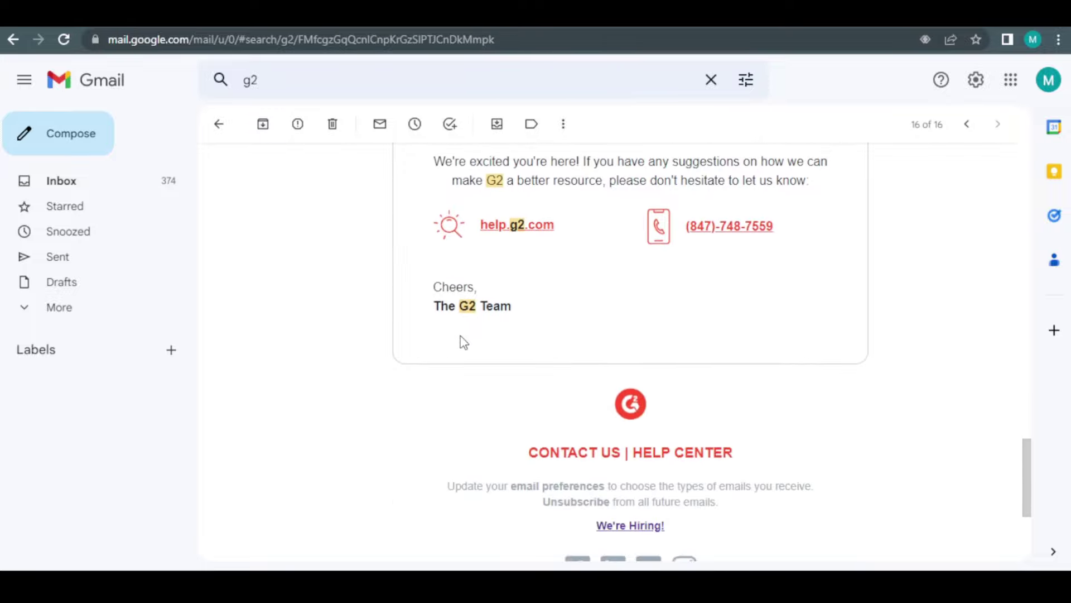
scroll(462, 342, up, 4)
scroll(462, 342, up, 4)
scroll(462, 342, up, 3)
scroll(463, 342, up, 3)
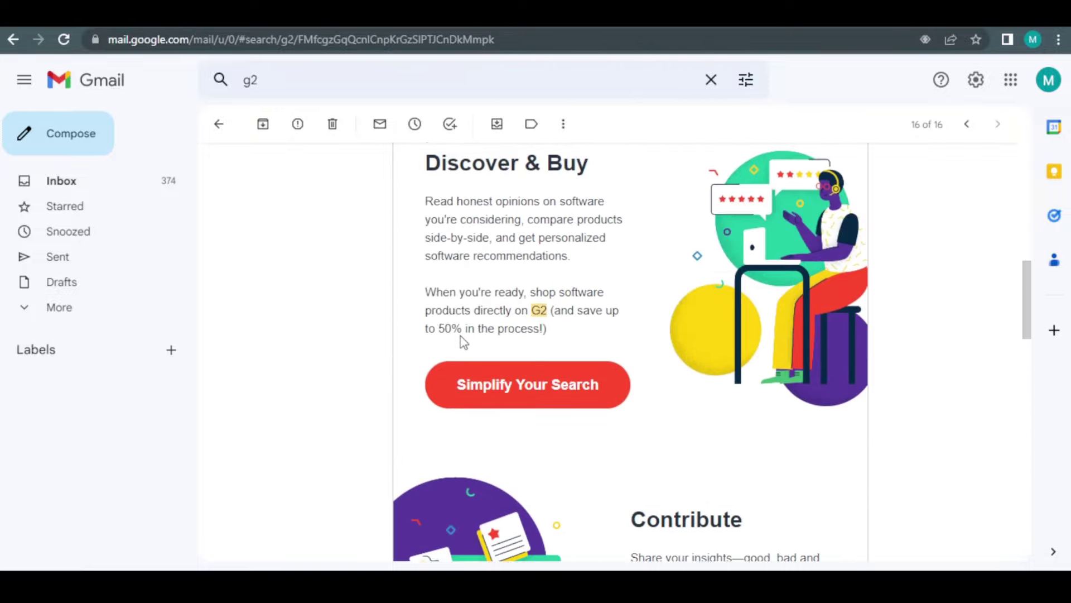
scroll(462, 342, up, 3)
scroll(462, 342, up, 3)
scroll(462, 341, up, 3)
scroll(463, 342, up, 1)
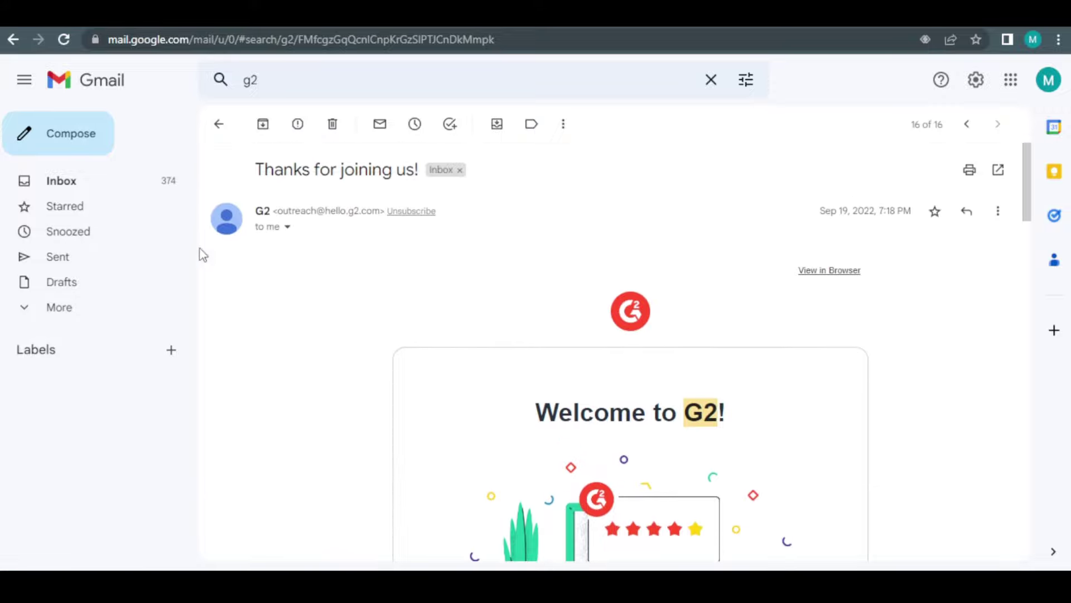
scroll(336, 297, down, 4)
scroll(335, 297, down, 4)
scroll(335, 297, down, 4)
scroll(340, 301, down, 3)
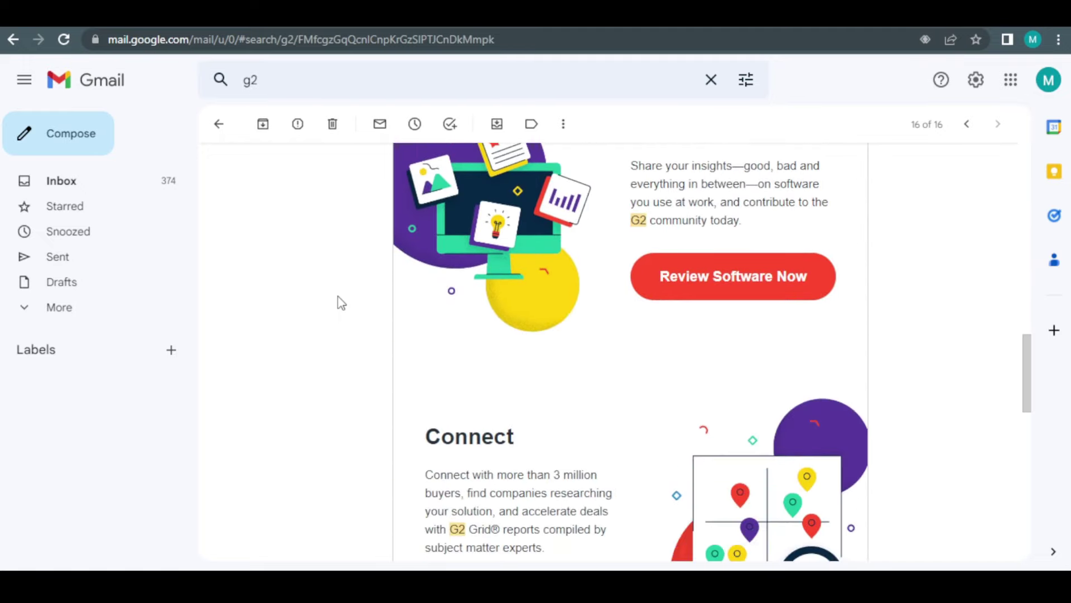
scroll(340, 302, down, 3)
scroll(341, 301, down, 3)
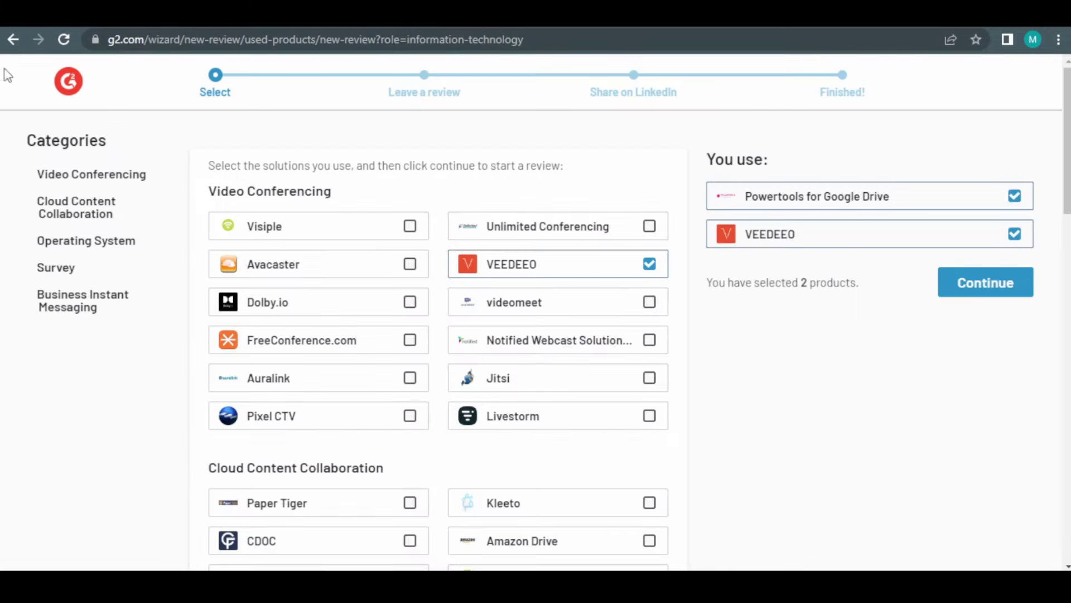
Go back a wizard page, then open a link from its right-click menu.
click(13, 39)
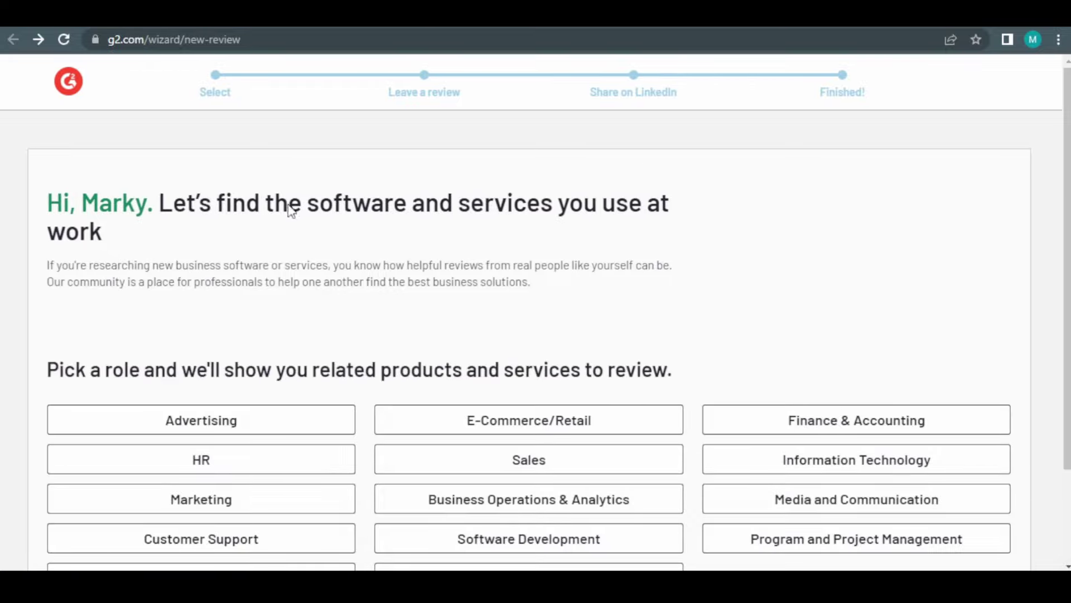
scroll(290, 251, down, 2)
scroll(276, 310, down, 1)
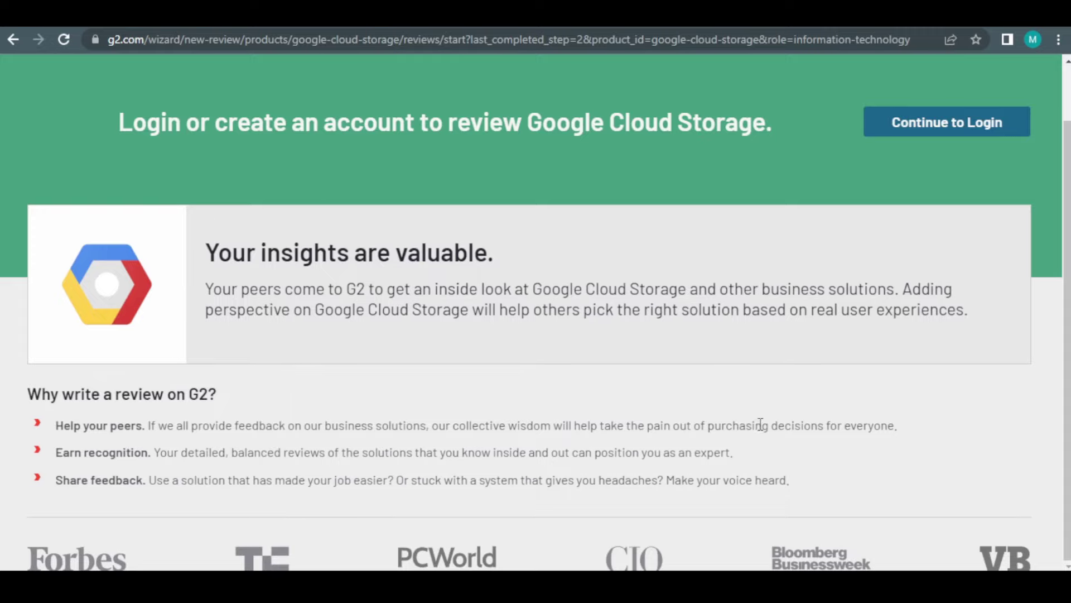
scroll(760, 426, up, 2)
scroll(761, 430, down, 2)
right_click(760, 425)
click(672, 392)
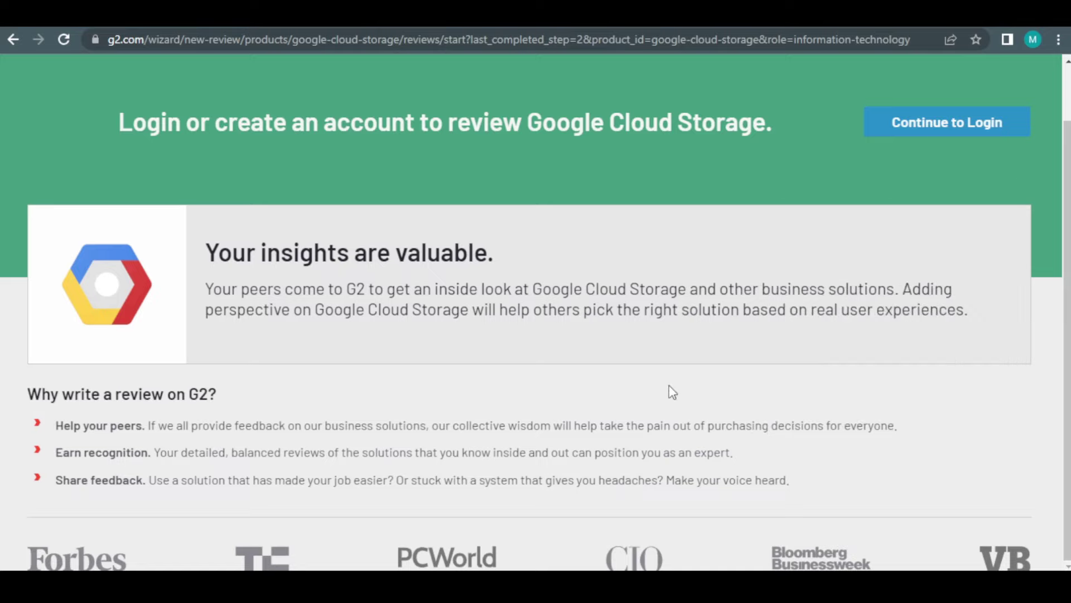
scroll(672, 392, up, 2)
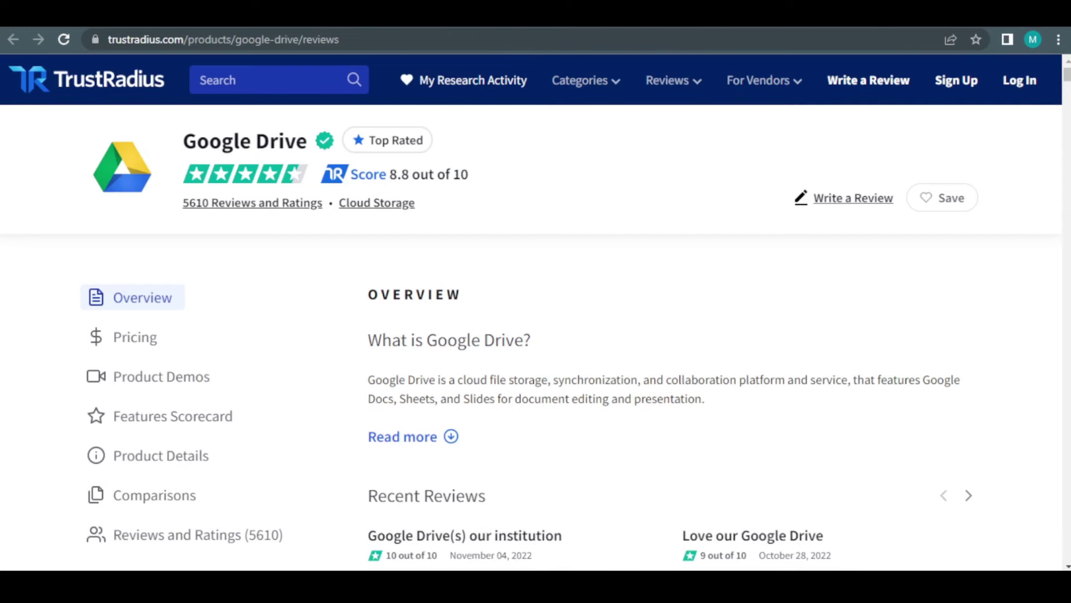
scroll(624, 400, down, 3)
scroll(637, 411, down, 1)
scroll(718, 409, down, 2)
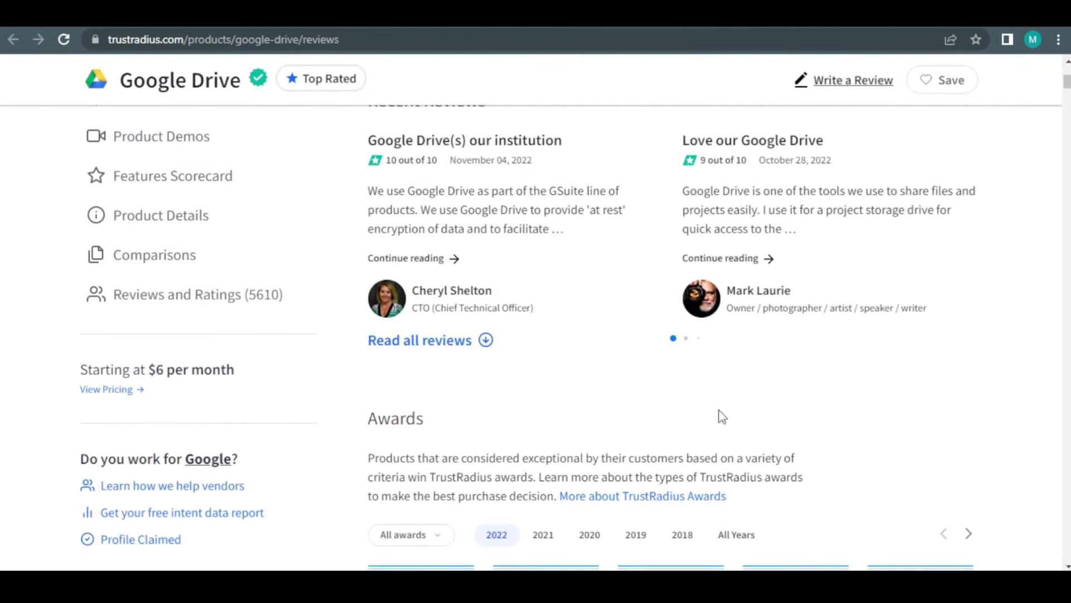
scroll(719, 409, down, 1)
scroll(719, 409, down, 3)
scroll(719, 409, down, 3)
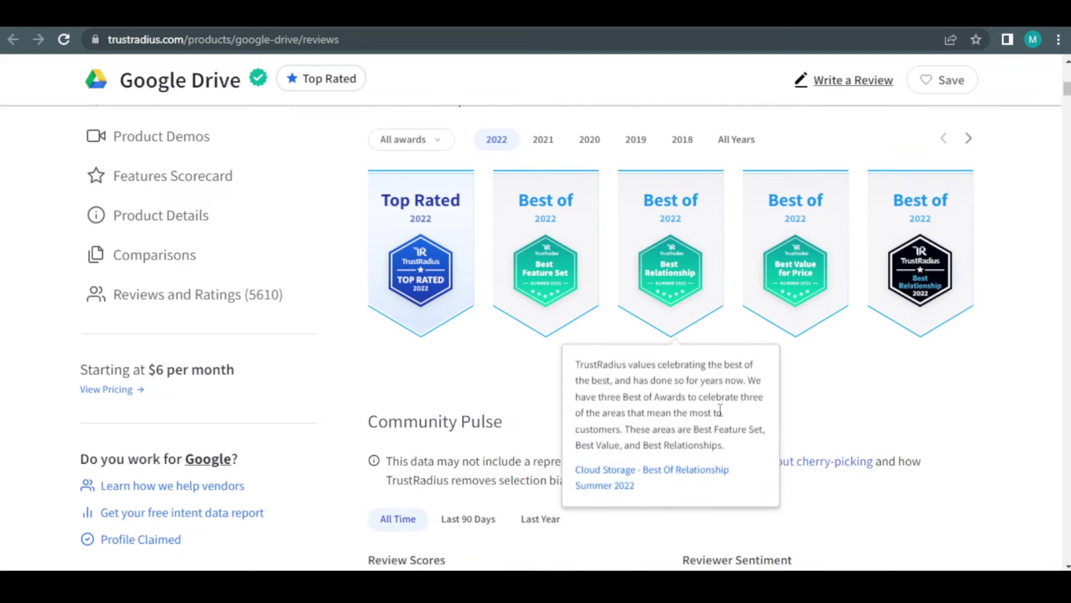
scroll(719, 409, down, 4)
scroll(787, 423, down, 3)
scroll(791, 423, down, 3)
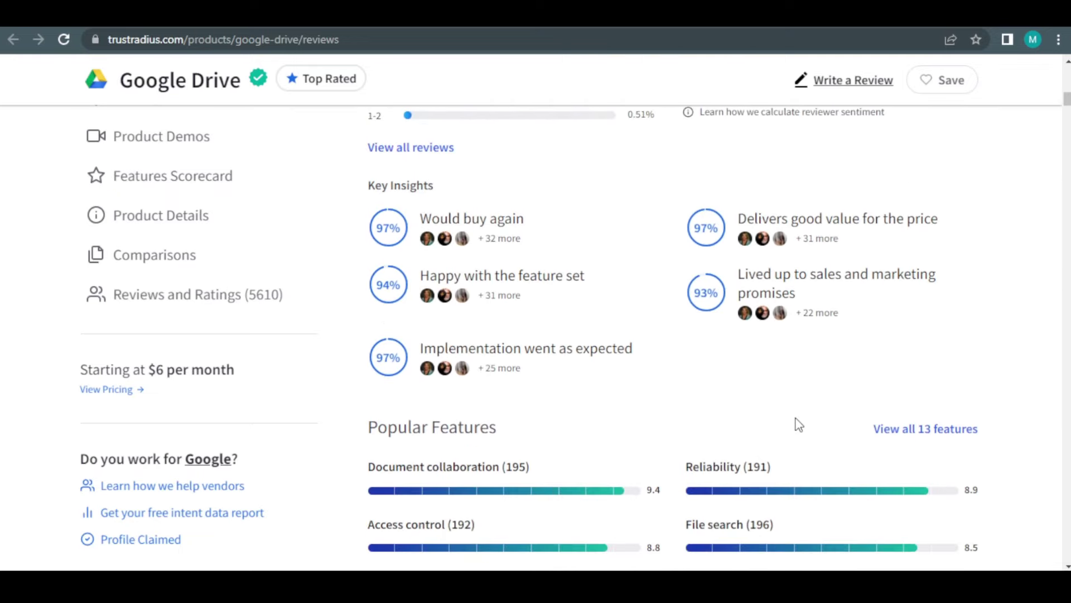
scroll(803, 424, down, 2)
scroll(806, 424, down, 1)
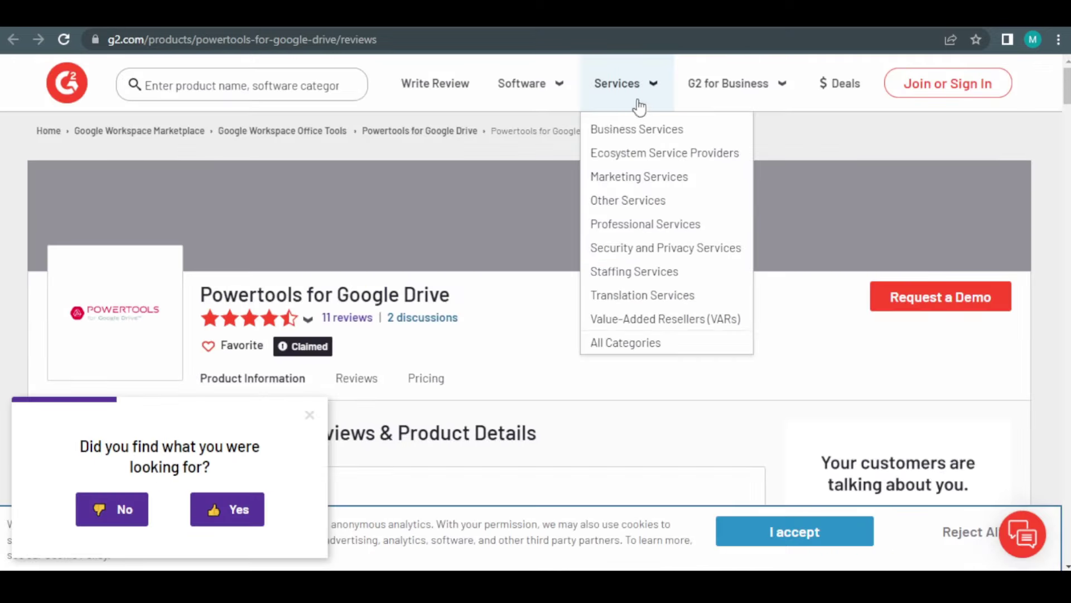
Dismiss the 'did you find it' survey popup on the Powertools page.
click(310, 416)
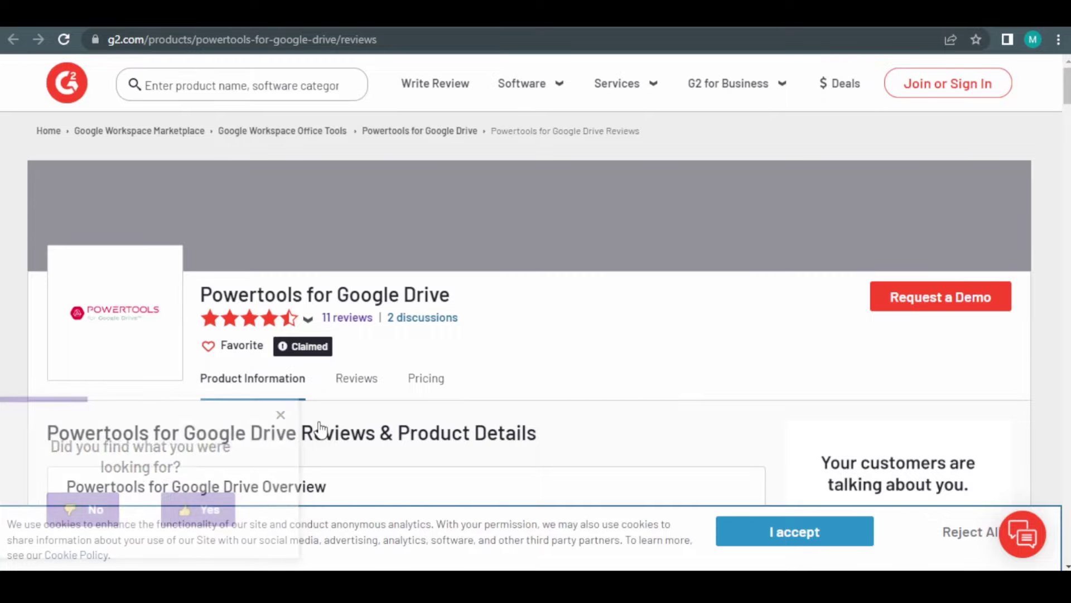
scroll(319, 420, down, 3)
scroll(319, 421, down, 3)
scroll(319, 421, down, 3)
scroll(318, 422, down, 2)
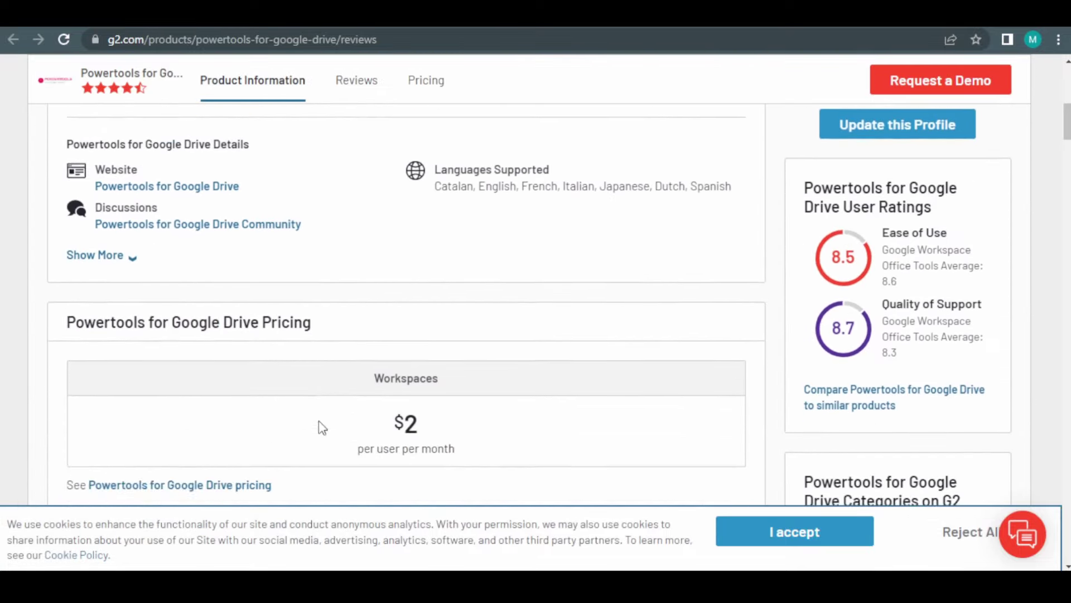
scroll(319, 421, down, 2)
scroll(320, 421, down, 3)
scroll(319, 421, down, 2)
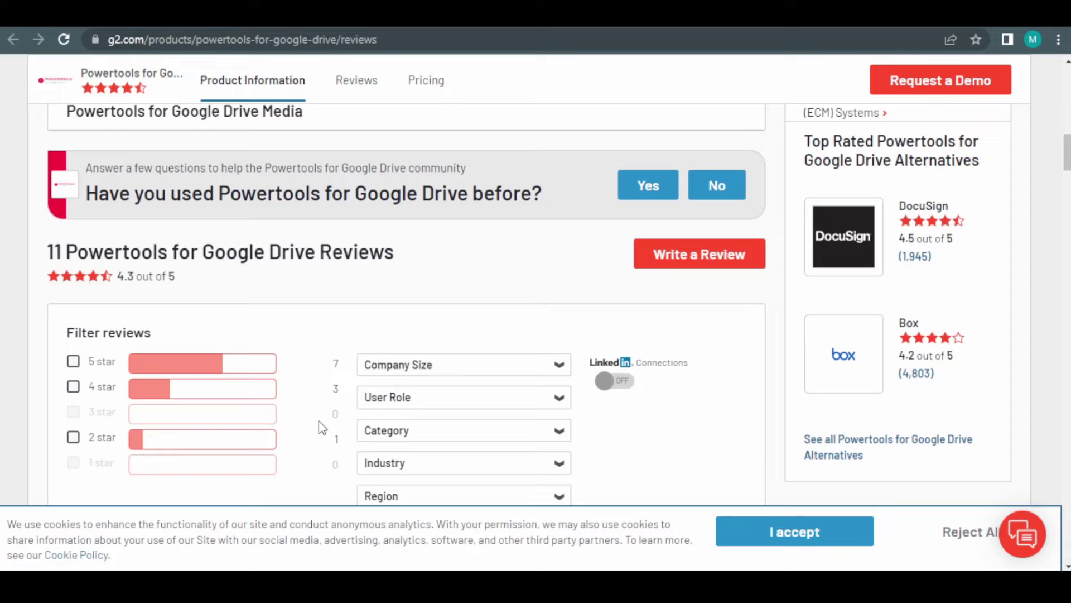
scroll(319, 421, down, 3)
scroll(319, 421, down, 2)
scroll(319, 426, down, 3)
scroll(319, 426, down, 1)
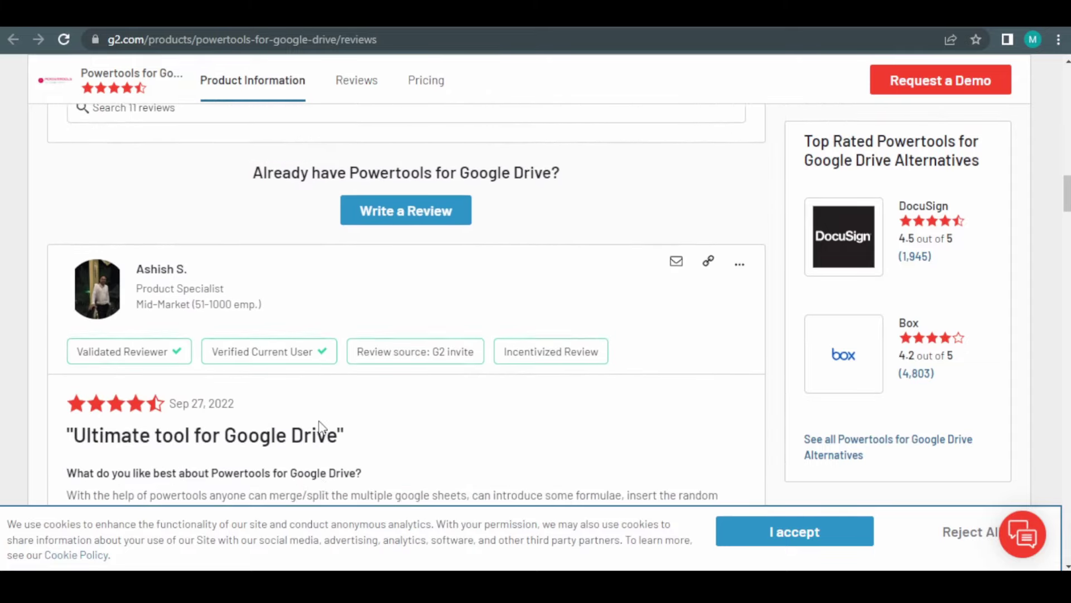
scroll(319, 425, down, 2)
scroll(319, 427, down, 2)
scroll(319, 426, down, 3)
scroll(319, 427, down, 2)
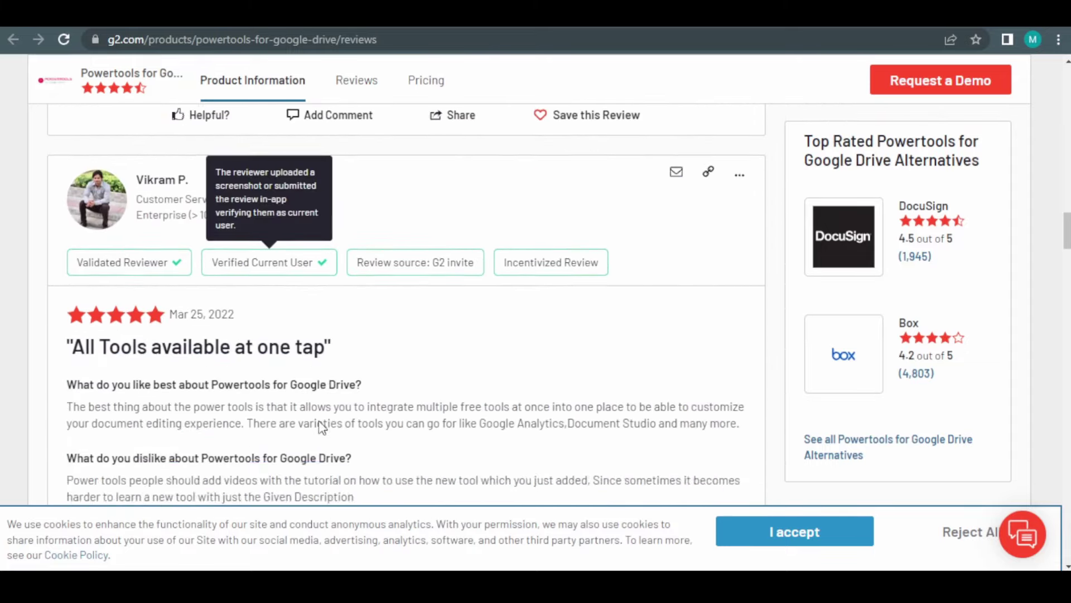
scroll(319, 426, down, 3)
scroll(319, 426, down, 2)
scroll(321, 427, down, 2)
scroll(321, 427, down, 3)
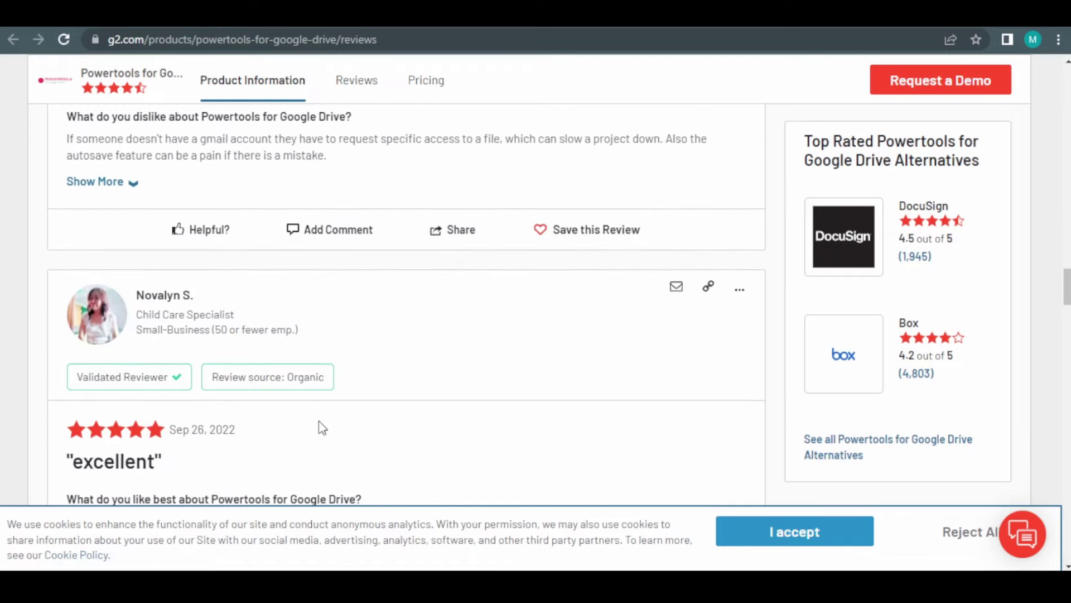
scroll(320, 426, down, 1)
scroll(320, 428, down, 3)
scroll(320, 427, down, 3)
scroll(320, 427, down, 2)
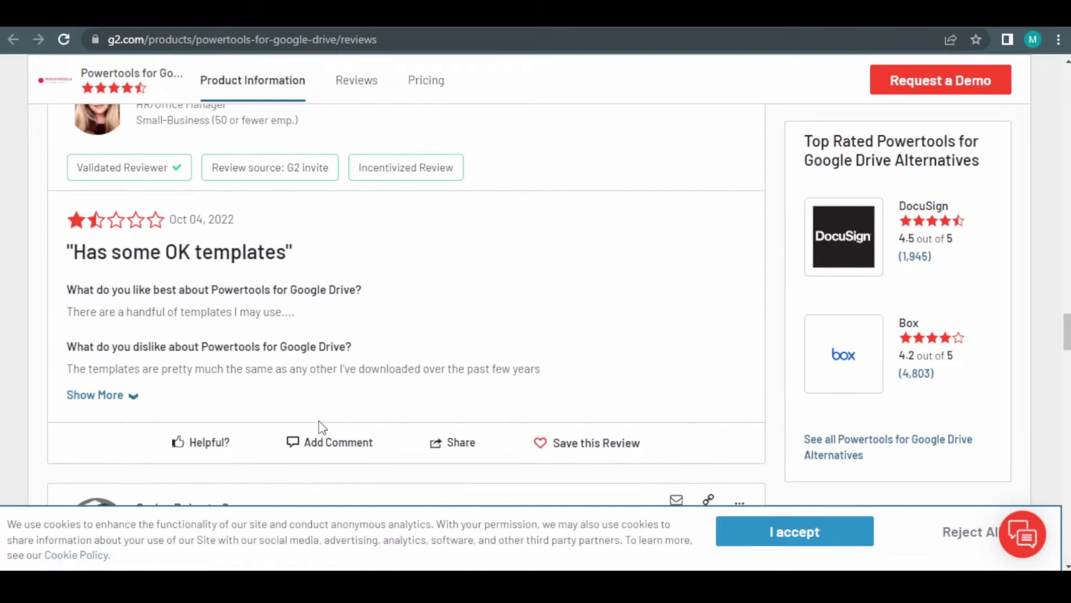
scroll(321, 427, down, 3)
scroll(320, 426, down, 2)
scroll(321, 421, down, 3)
scroll(320, 422, down, 3)
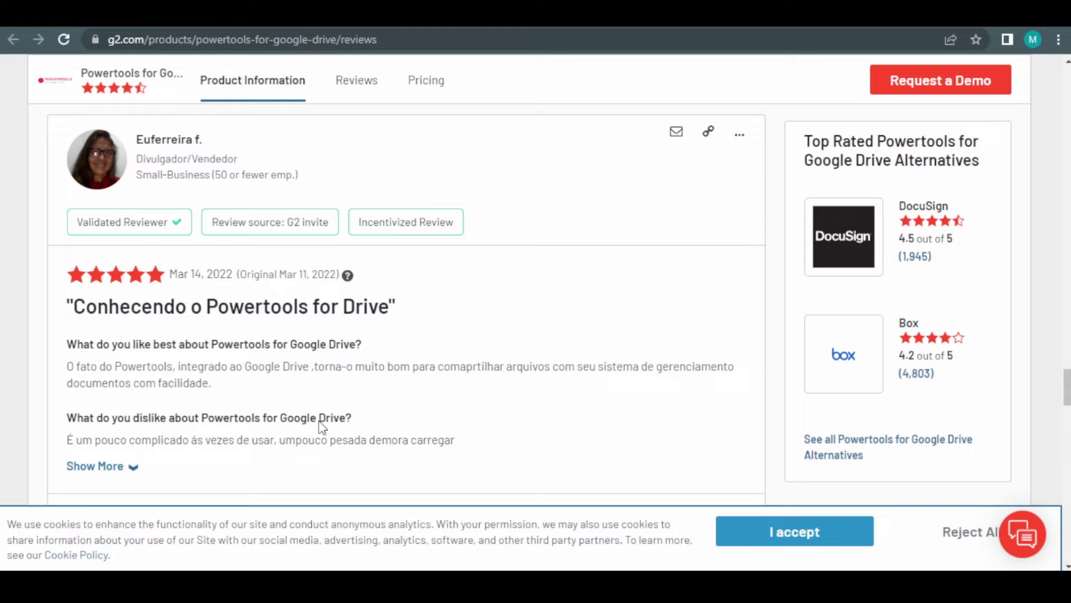
scroll(320, 422, down, 2)
scroll(321, 422, down, 3)
scroll(321, 422, down, 3)
scroll(321, 422, down, 1)
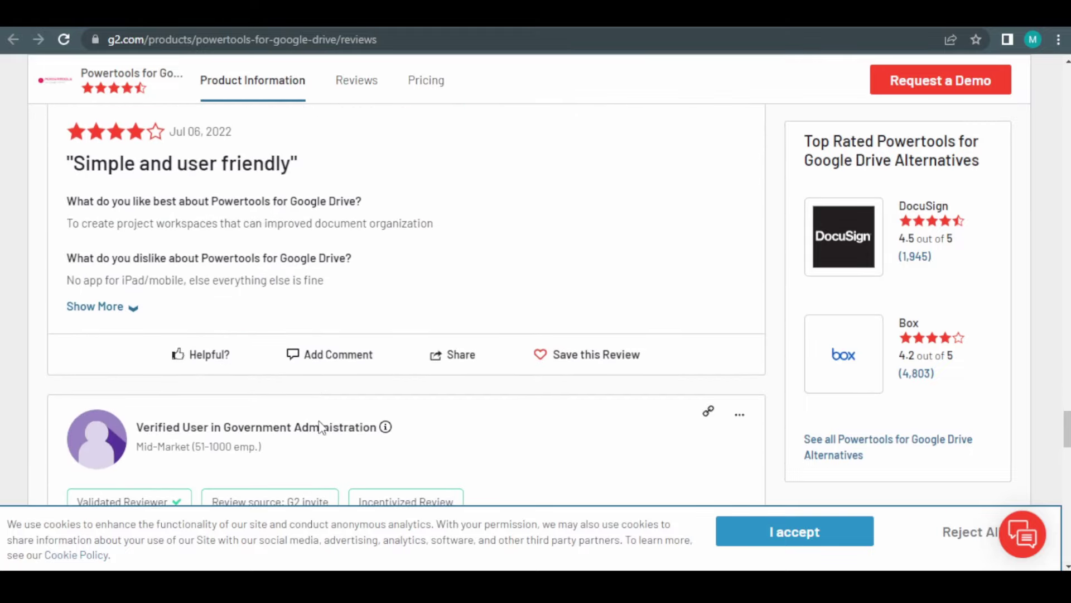
scroll(321, 421, down, 3)
scroll(321, 423, down, 3)
scroll(319, 420, down, 3)
scroll(319, 420, down, 1)
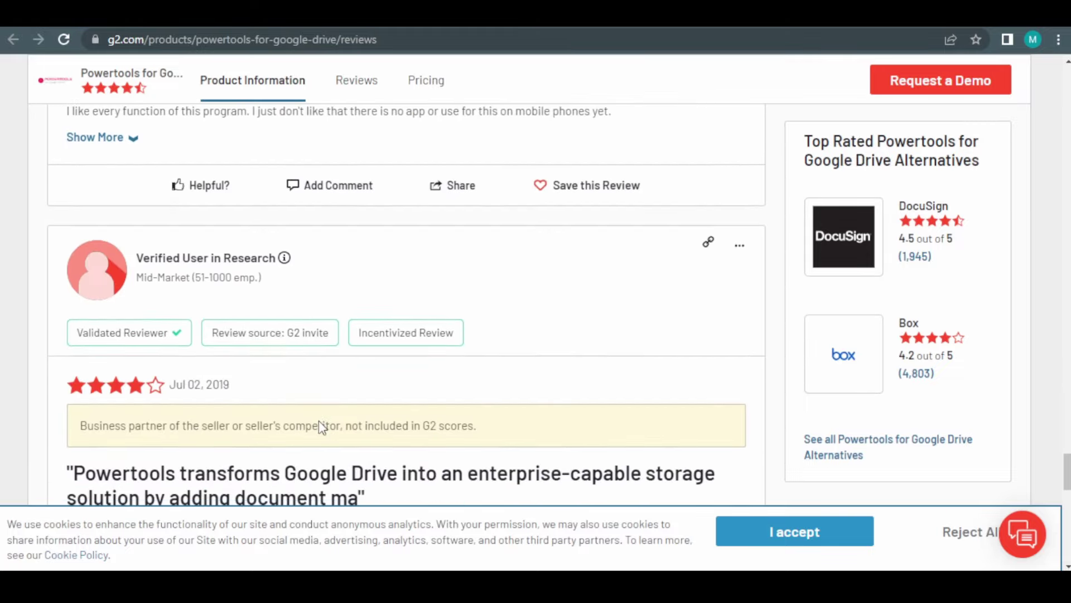
scroll(319, 420, down, 3)
scroll(319, 420, down, 3)
scroll(321, 426, down, 1)
scroll(321, 427, down, 4)
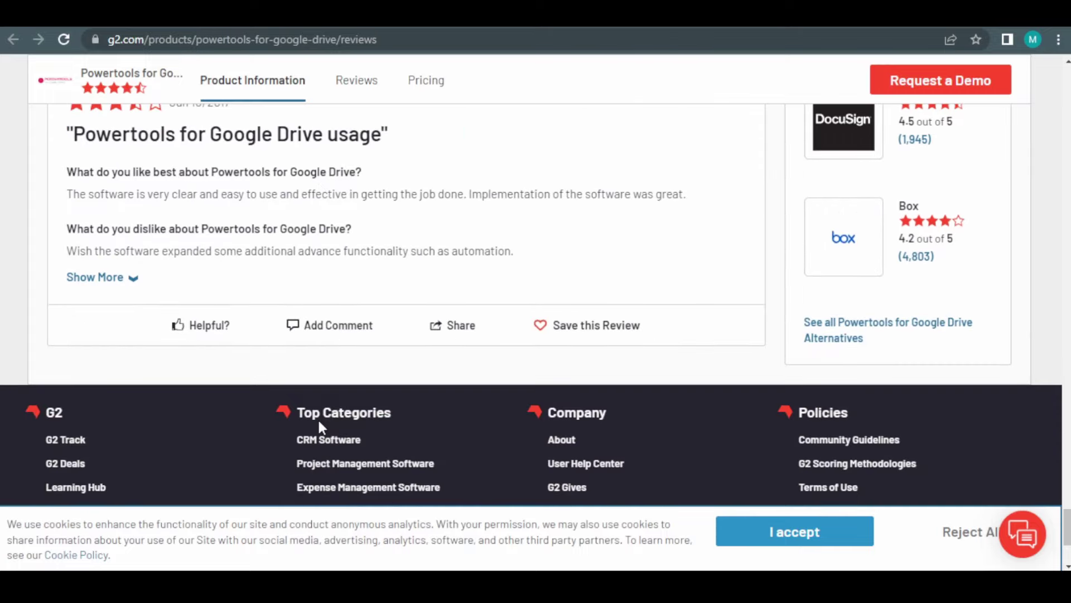
scroll(321, 427, down, 1)
scroll(321, 426, up, 4)
scroll(318, 426, up, 3)
scroll(319, 427, up, 1)
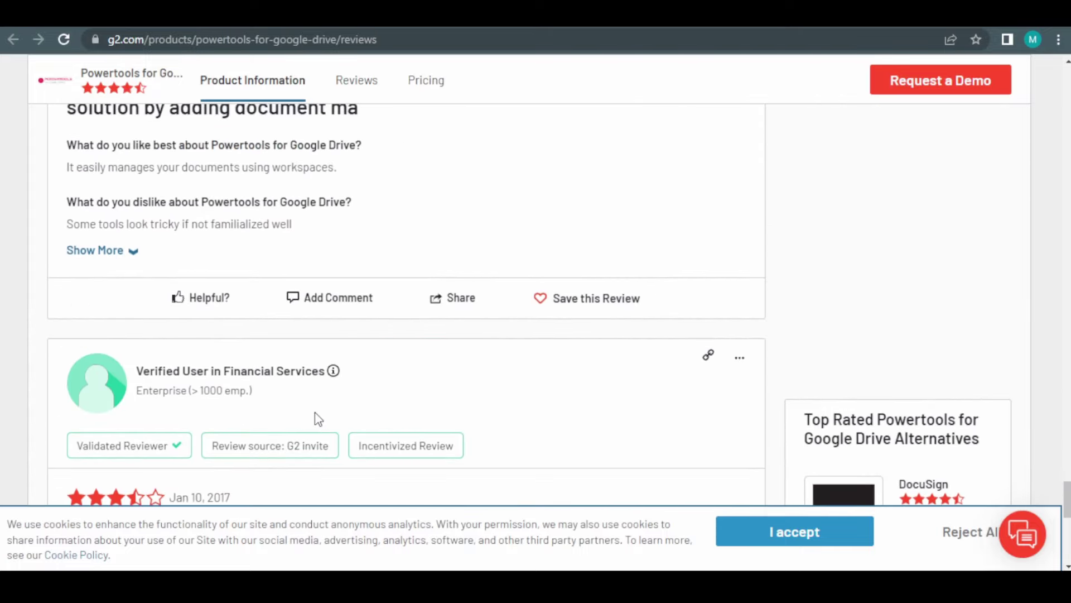
scroll(319, 427, up, 1)
scroll(314, 410, up, 2)
scroll(311, 406, up, 2)
scroll(311, 406, up, 3)
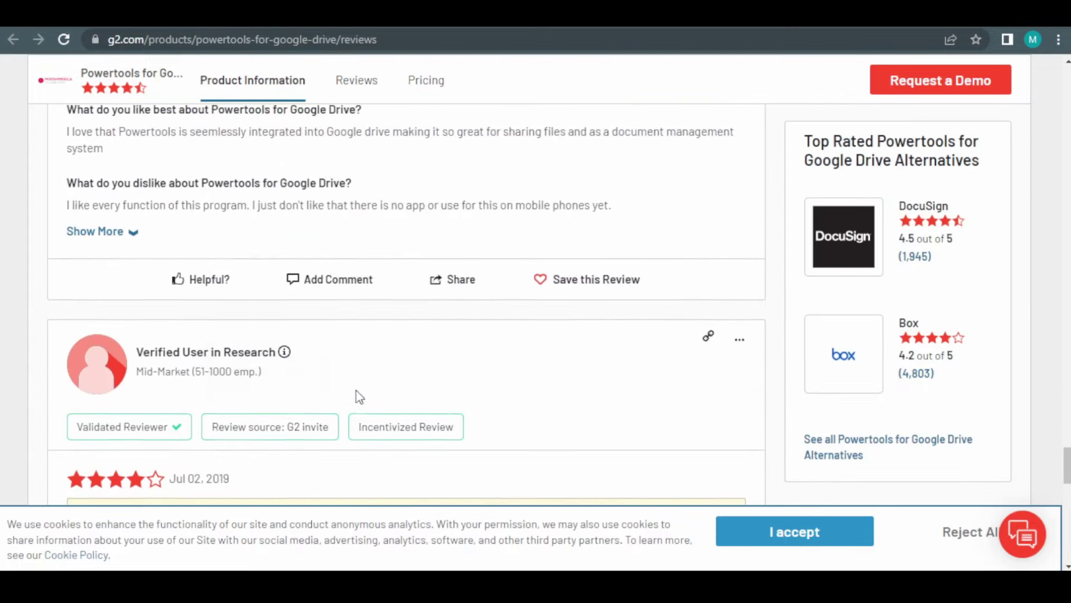
scroll(335, 398, up, 2)
scroll(367, 387, up, 2)
scroll(367, 386, up, 3)
scroll(367, 386, up, 3)
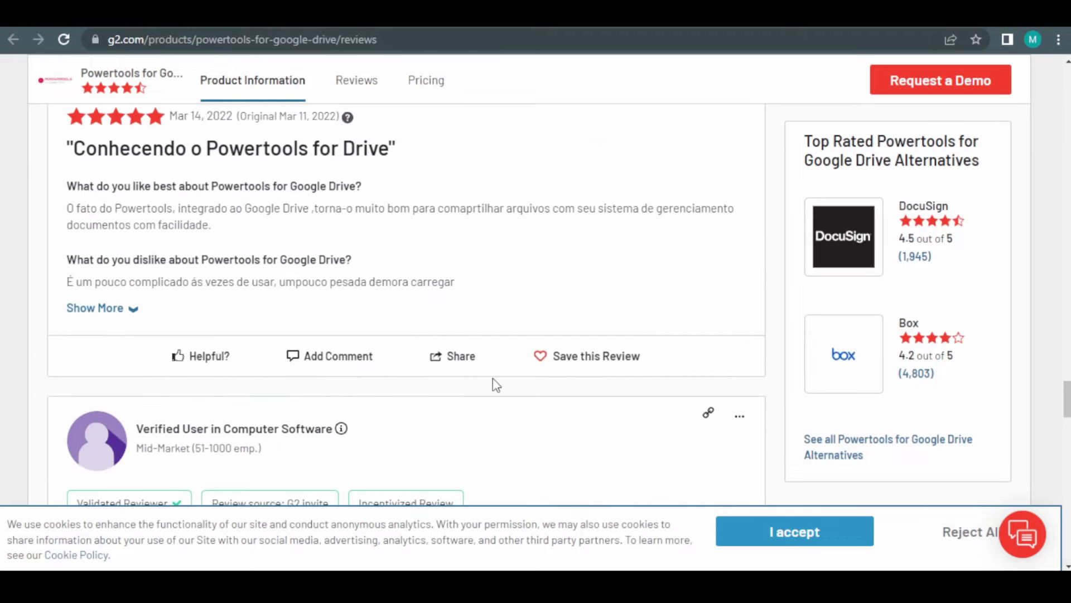
scroll(368, 387, up, 2)
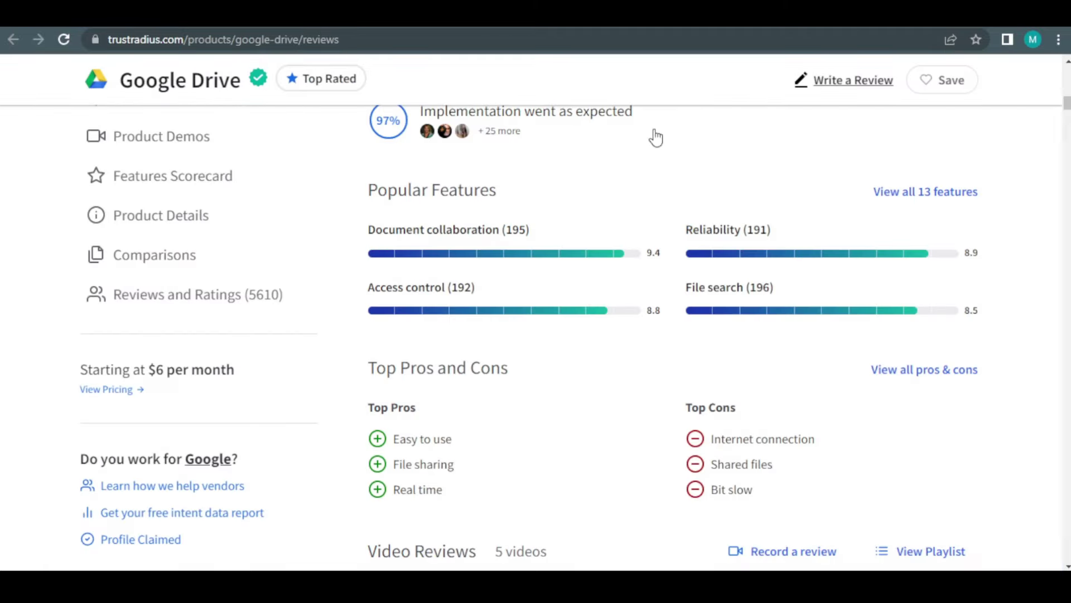
scroll(661, 214, up, 2)
scroll(661, 276, up, 3)
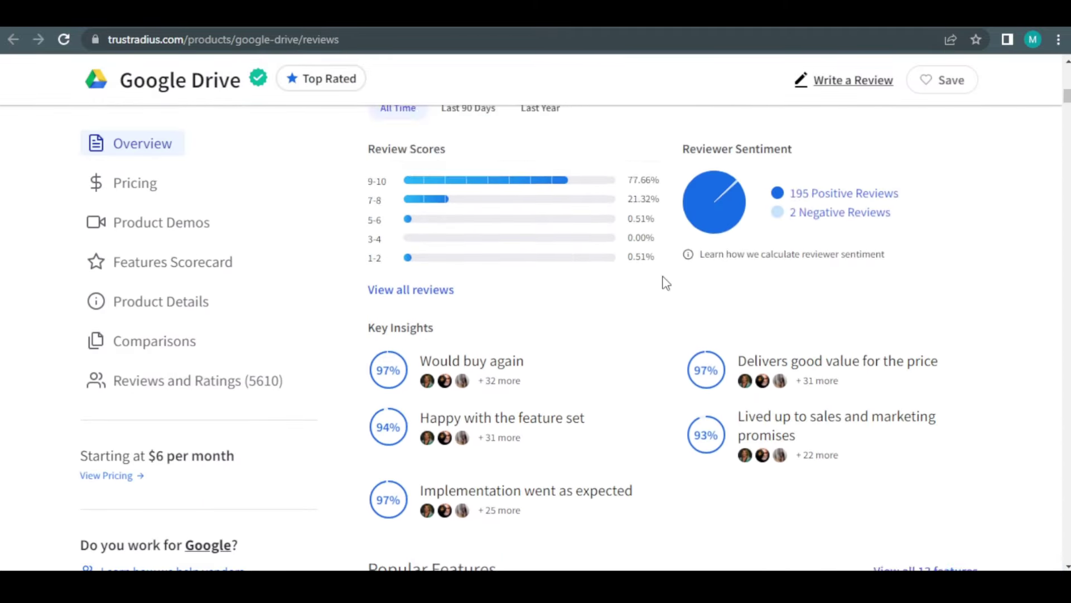
scroll(662, 277, down, 2)
scroll(665, 283, down, 5)
scroll(662, 283, down, 4)
scroll(662, 282, down, 2)
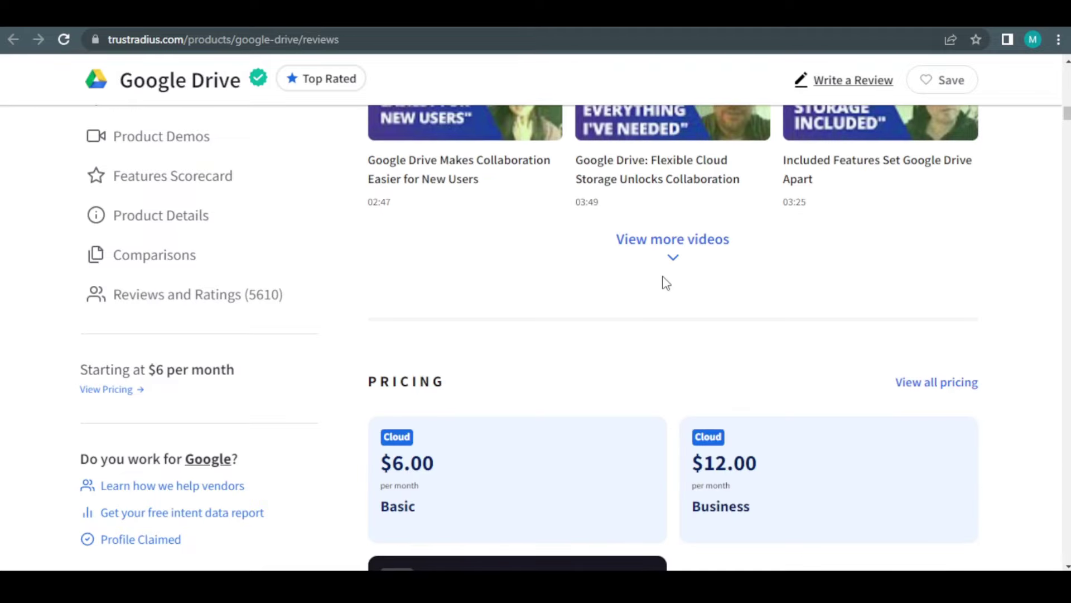
scroll(662, 282, down, 1)
scroll(662, 282, down, 2)
scroll(666, 281, down, 4)
scroll(665, 282, down, 3)
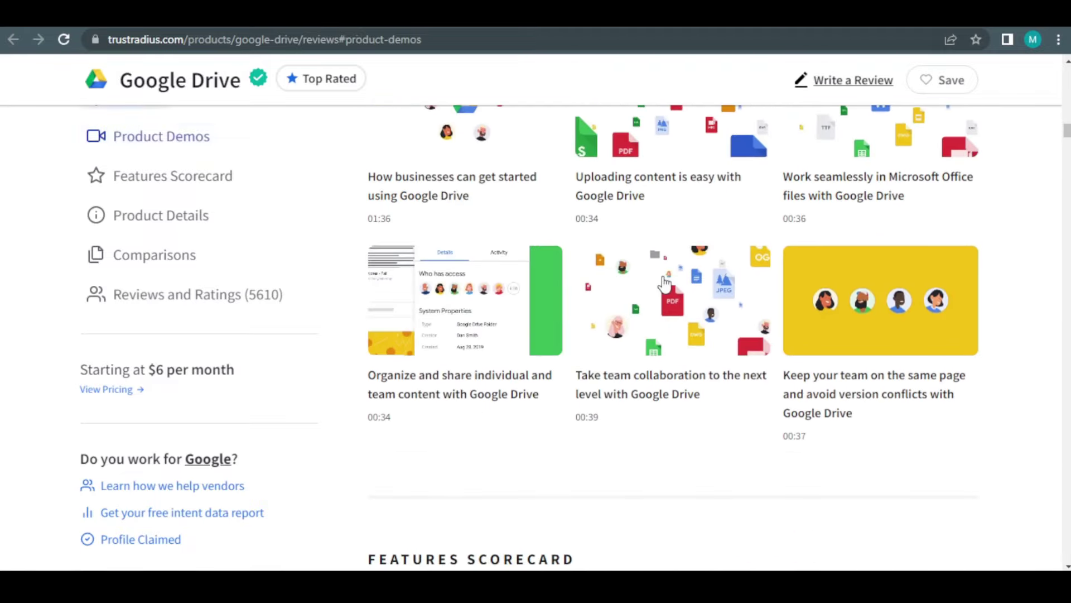
scroll(665, 282, down, 4)
scroll(665, 282, down, 2)
scroll(663, 282, down, 4)
scroll(662, 282, down, 3)
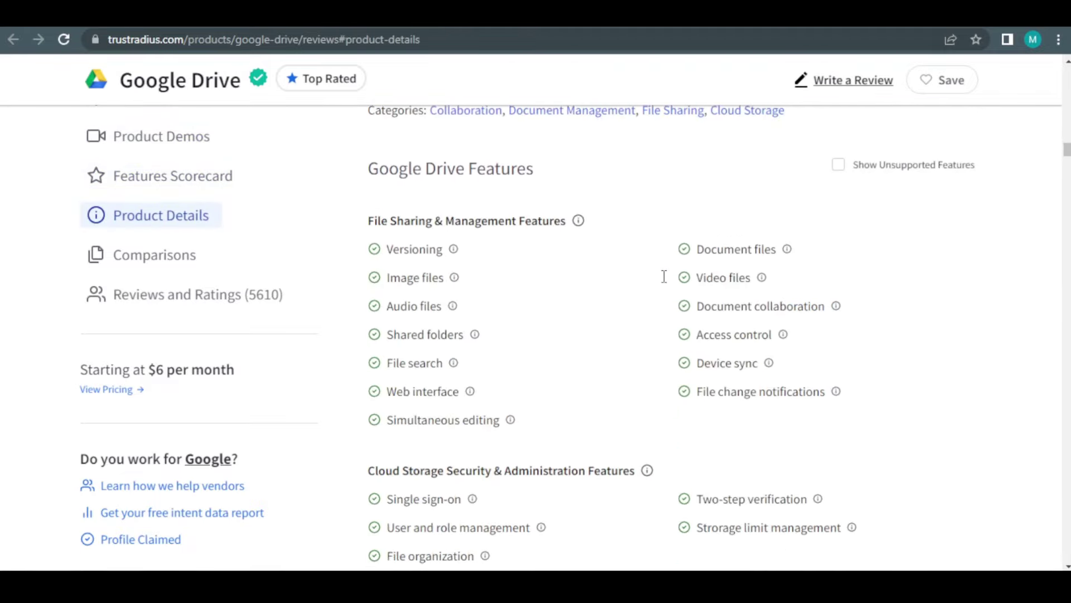
scroll(662, 282, down, 1)
scroll(662, 282, down, 3)
scroll(665, 282, down, 3)
scroll(665, 282, down, 2)
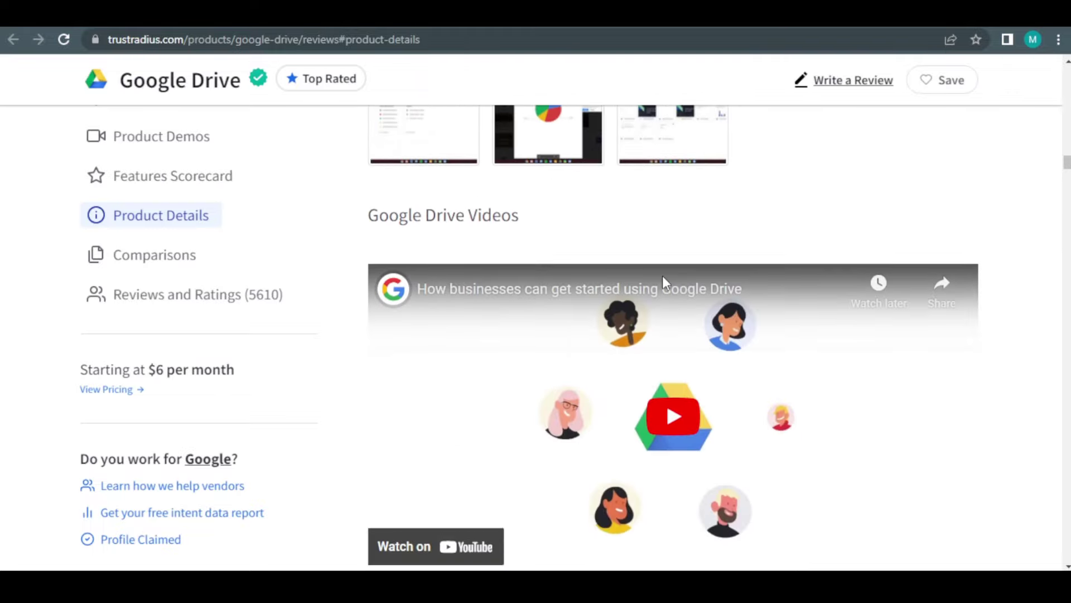
scroll(666, 282, down, 4)
scroll(666, 283, down, 2)
scroll(662, 276, down, 3)
scroll(663, 276, down, 3)
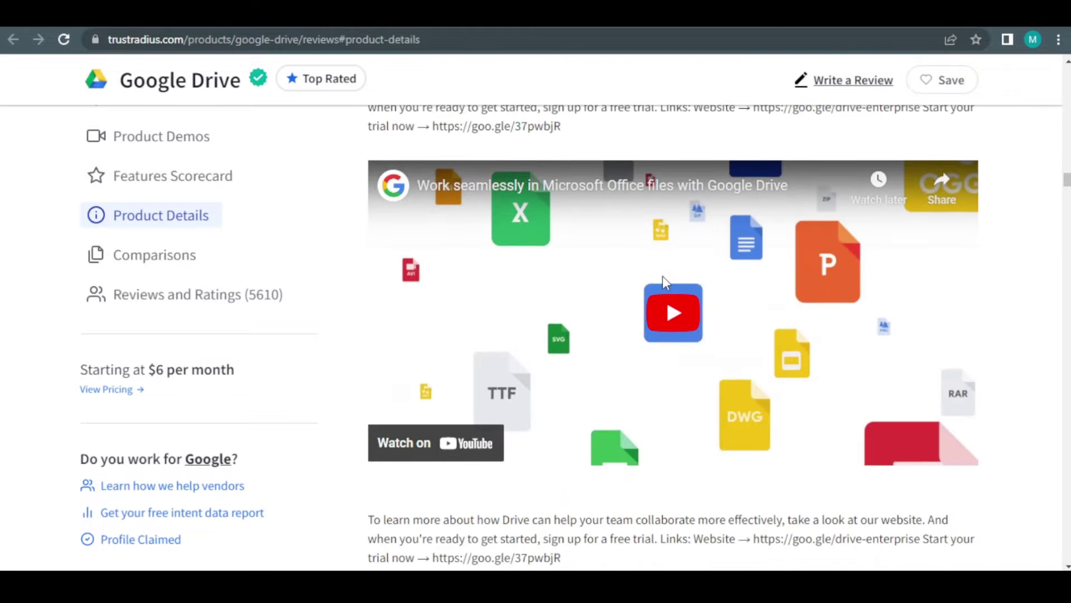
scroll(662, 276, down, 1)
scroll(663, 276, down, 4)
scroll(663, 282, down, 4)
scroll(662, 282, down, 2)
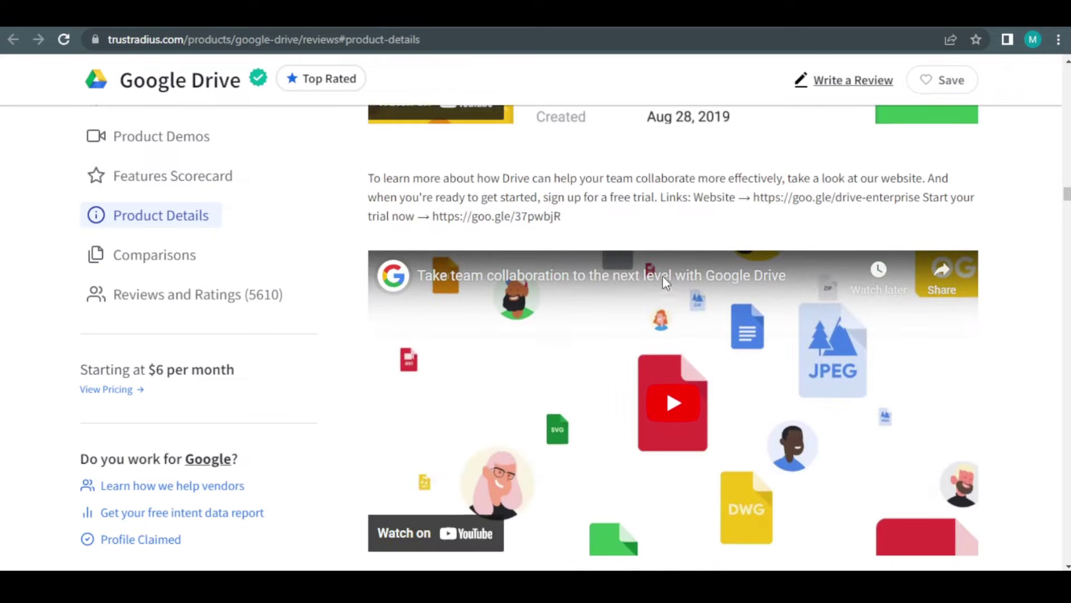
scroll(662, 283, down, 3)
scroll(662, 282, down, 3)
scroll(662, 282, down, 5)
scroll(662, 282, down, 1)
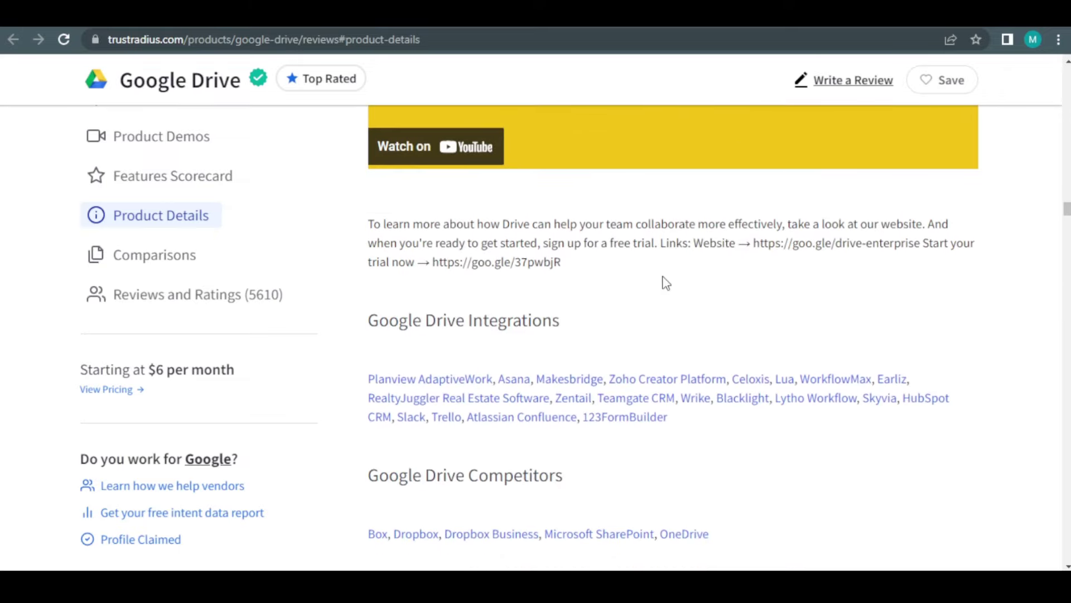
scroll(662, 282, down, 4)
scroll(662, 283, down, 3)
scroll(662, 283, down, 4)
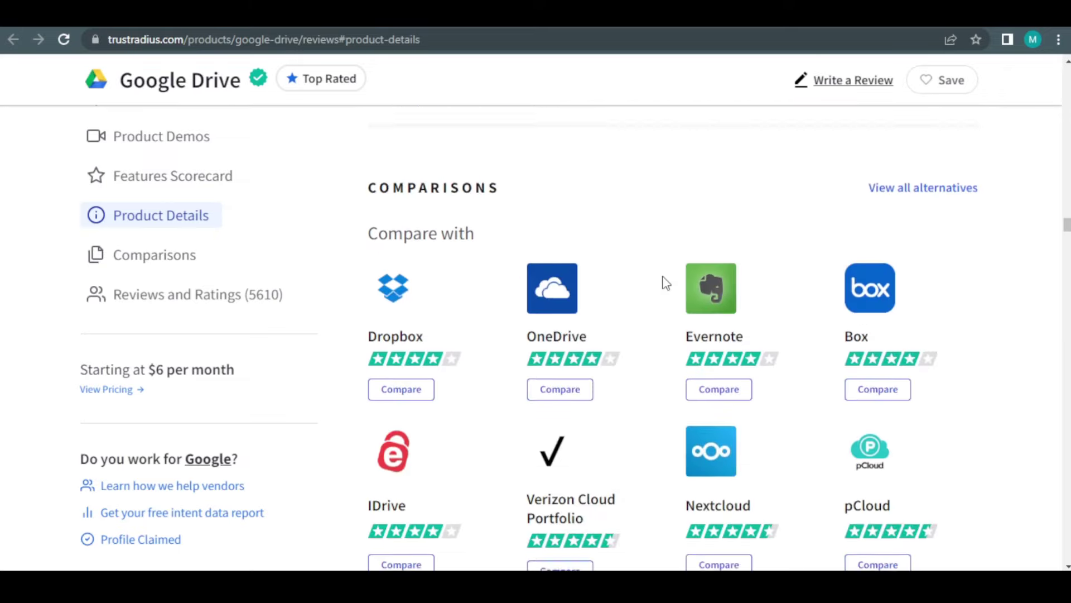
scroll(663, 283, down, 4)
scroll(663, 282, down, 2)
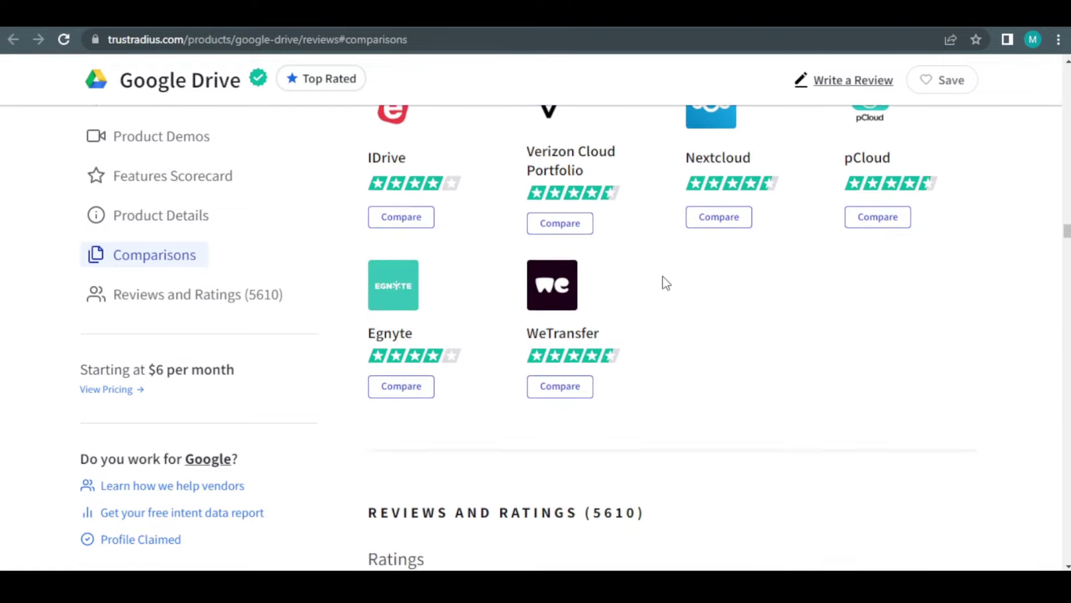
scroll(662, 283, down, 3)
scroll(663, 281, down, 3)
scroll(662, 282, down, 3)
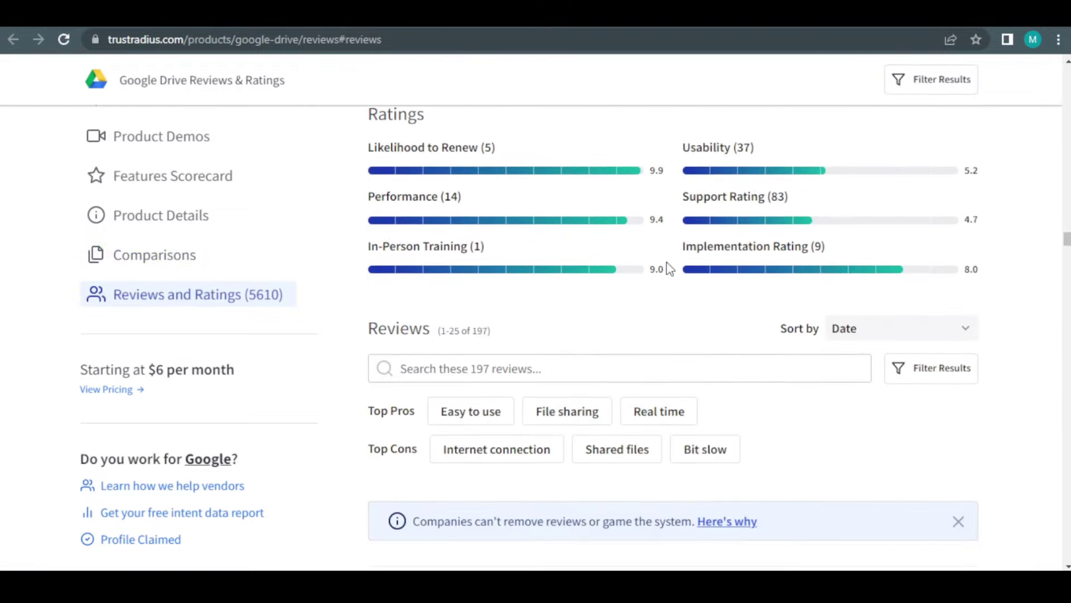
scroll(669, 269, down, 3)
scroll(669, 269, down, 1)
scroll(669, 269, down, 3)
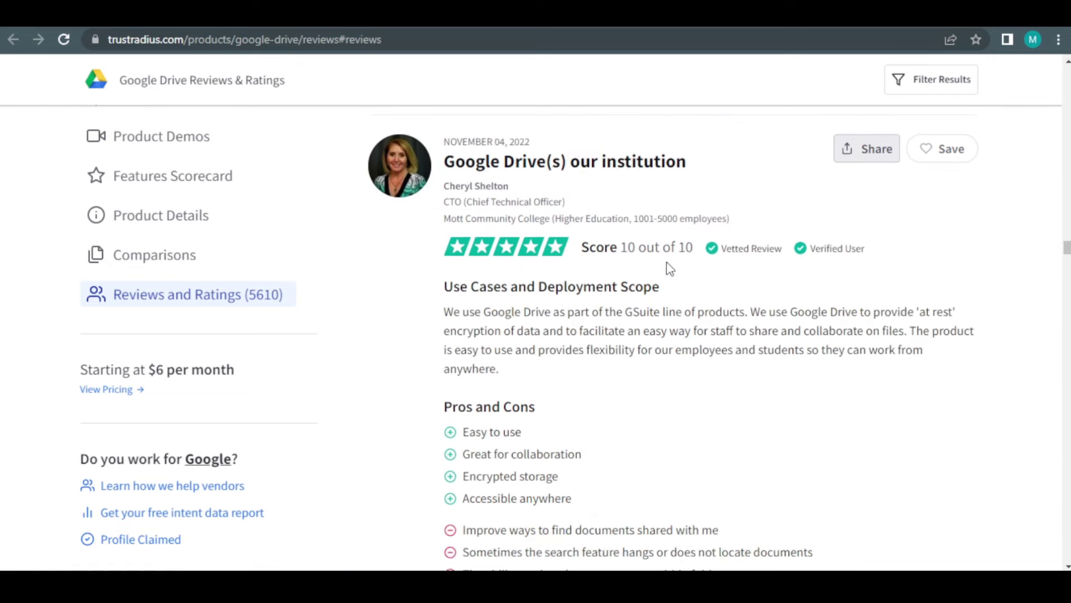
scroll(669, 269, down, 3)
scroll(669, 269, down, 2)
scroll(669, 269, down, 2)
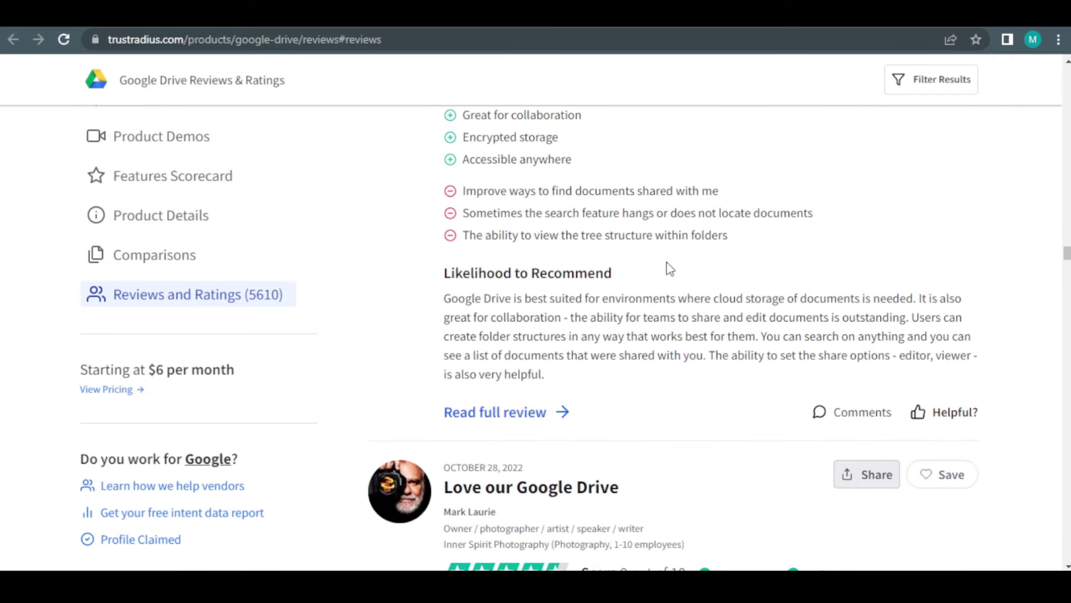
scroll(668, 268, down, 2)
Bring up the TrustRadius page's context menu and dismiss it unused.
right_click(669, 267)
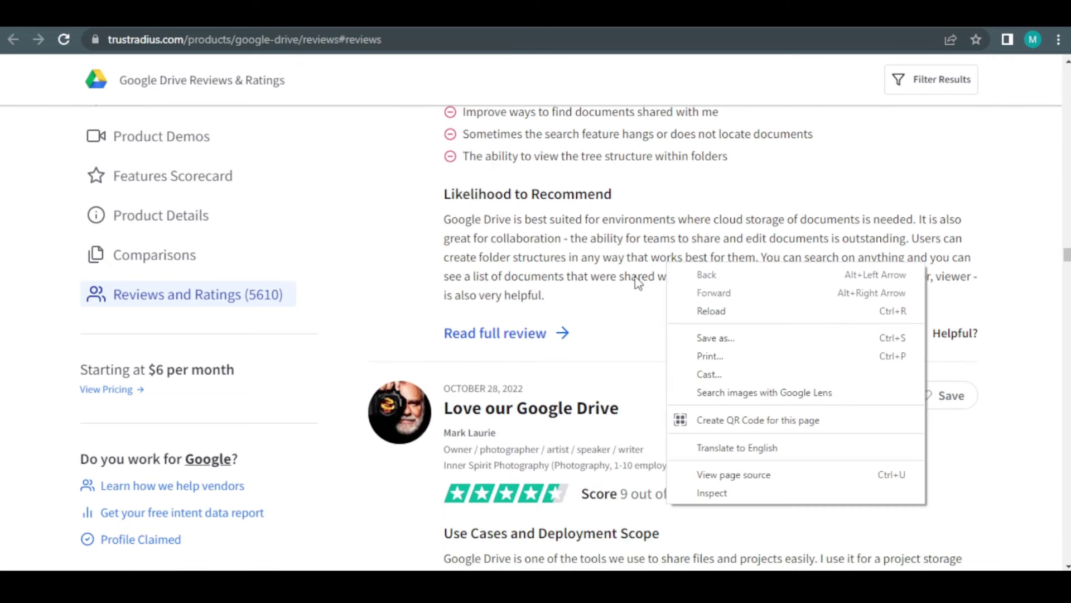
click(629, 295)
scroll(629, 295, down, 4)
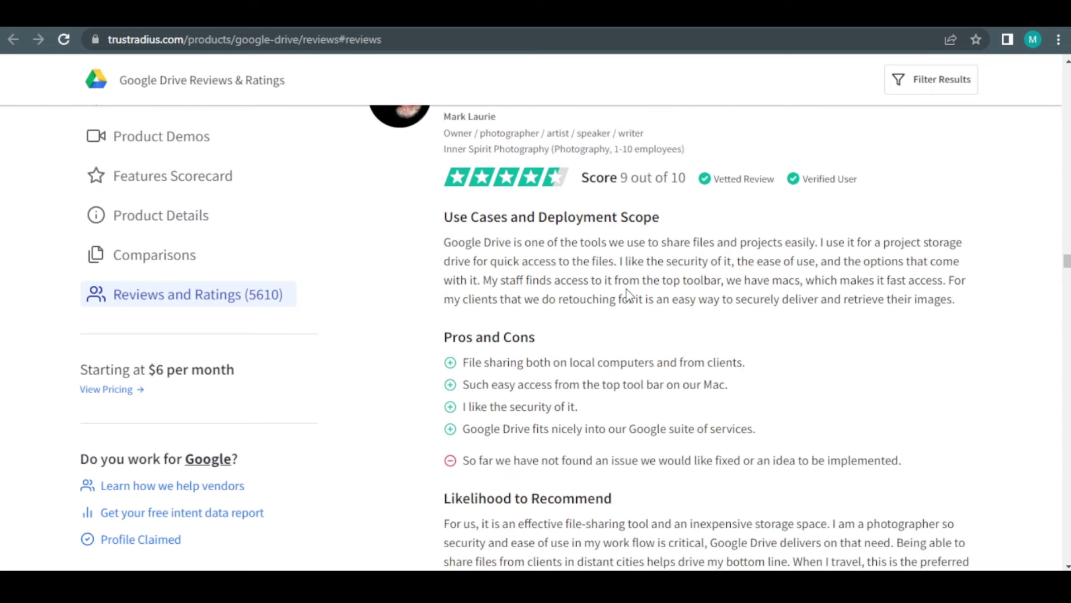
scroll(630, 295, down, 3)
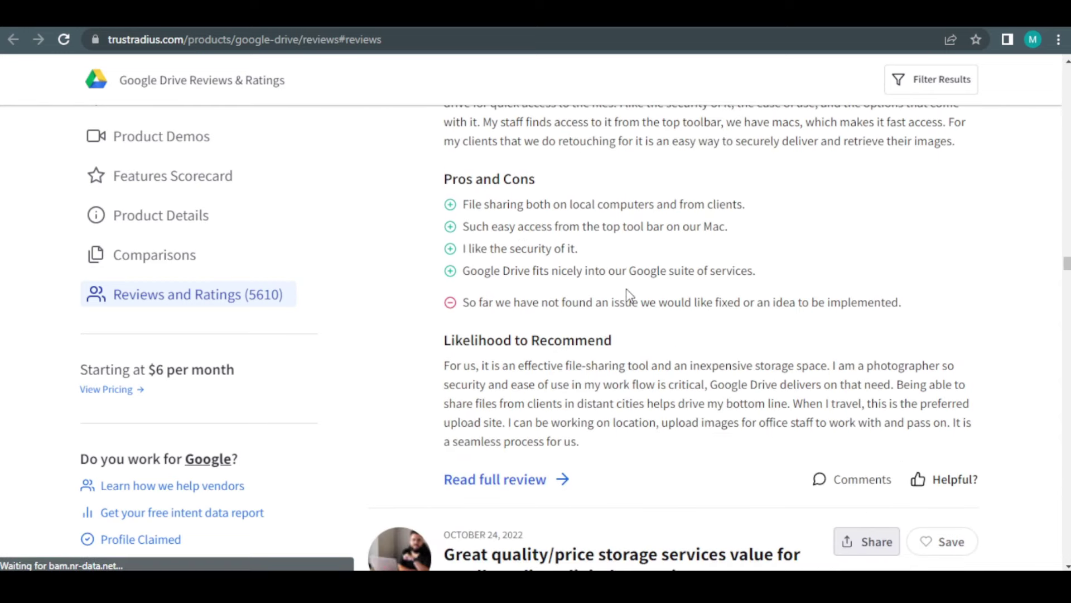
scroll(630, 295, down, 1)
scroll(629, 294, down, 3)
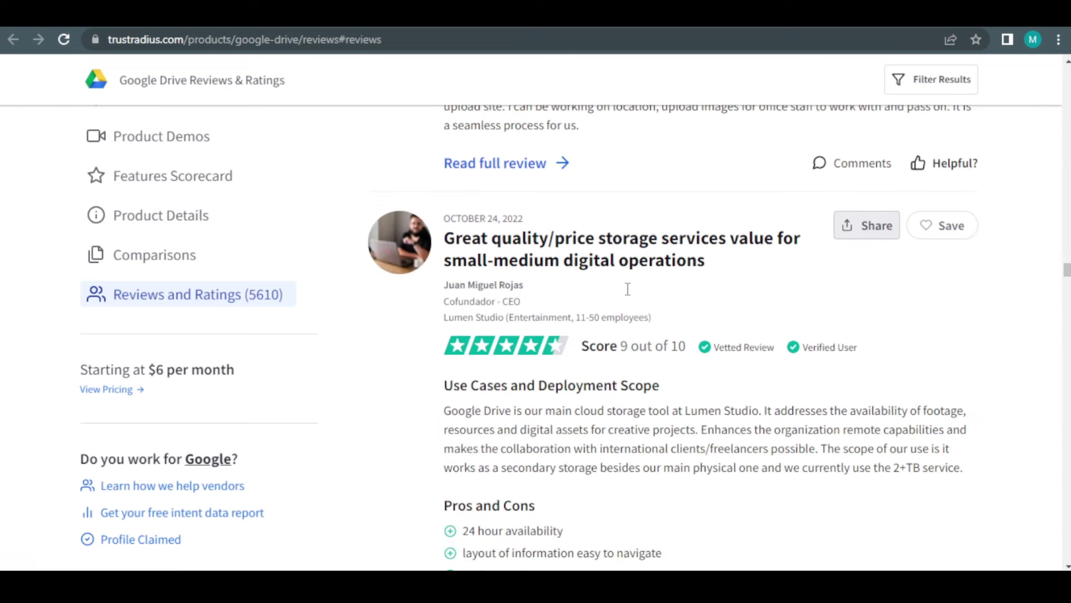
scroll(630, 295, down, 1)
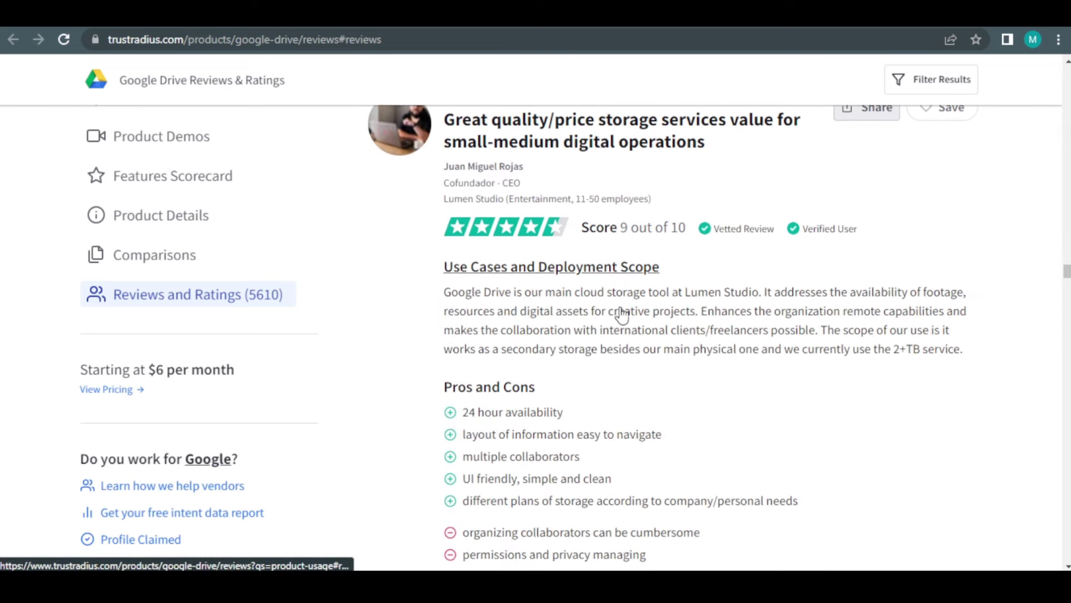
scroll(629, 294, down, 1)
scroll(622, 291, down, 2)
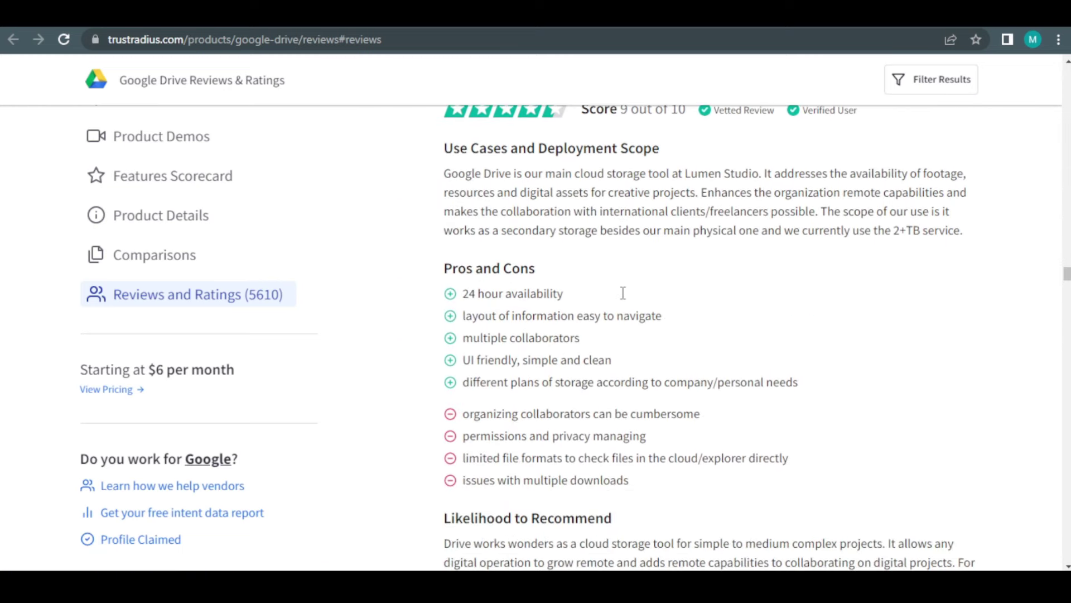
scroll(622, 292, down, 2)
scroll(623, 291, down, 1)
scroll(623, 291, down, 2)
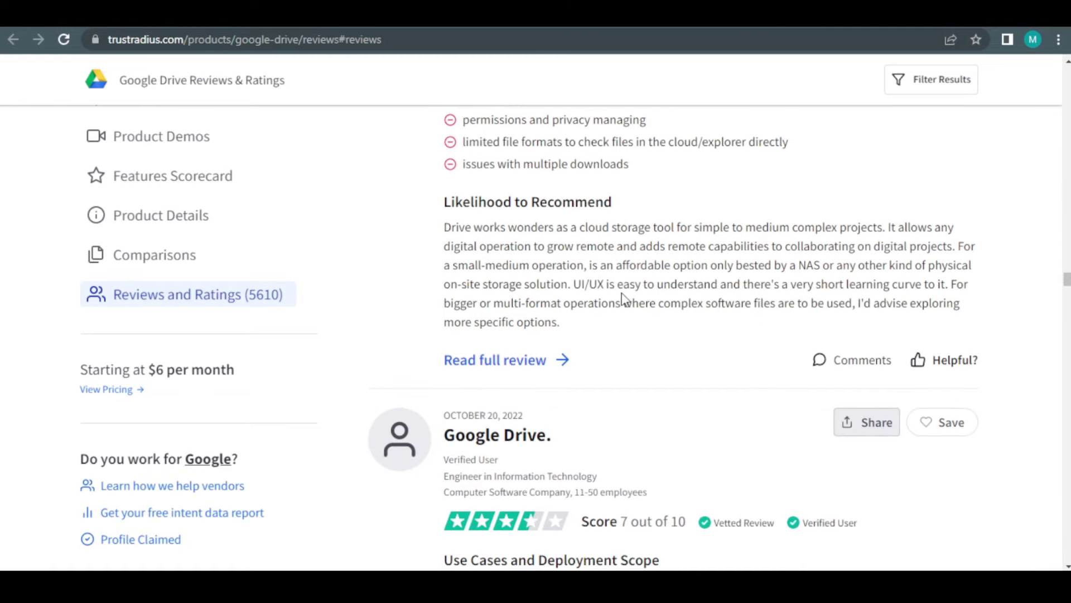
scroll(622, 292, down, 2)
scroll(623, 292, down, 2)
scroll(624, 292, down, 2)
scroll(623, 296, down, 1)
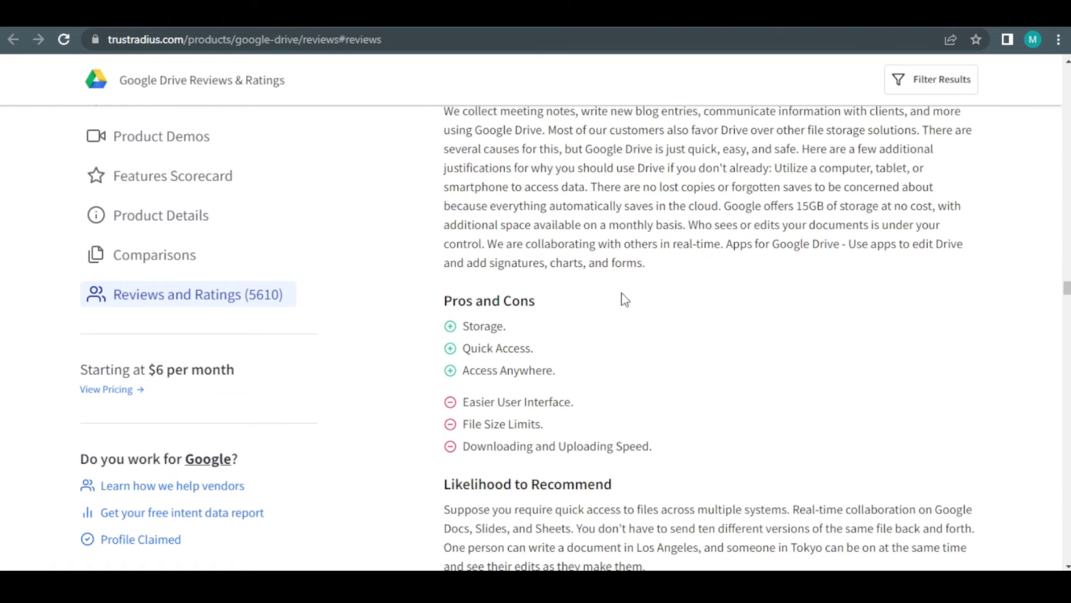
scroll(623, 299, down, 2)
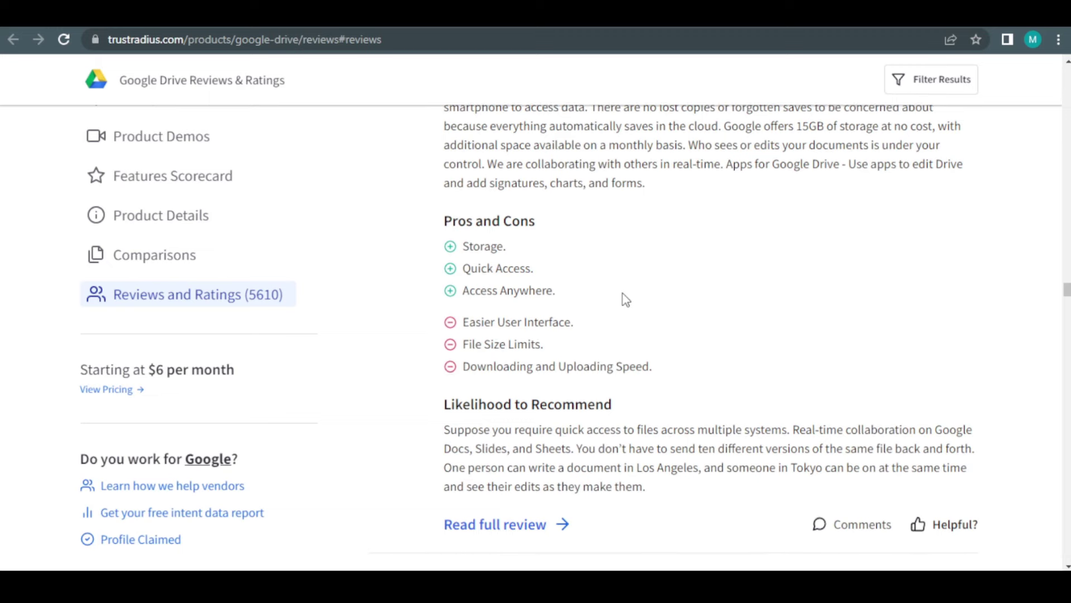
scroll(624, 299, down, 2)
scroll(624, 293, down, 2)
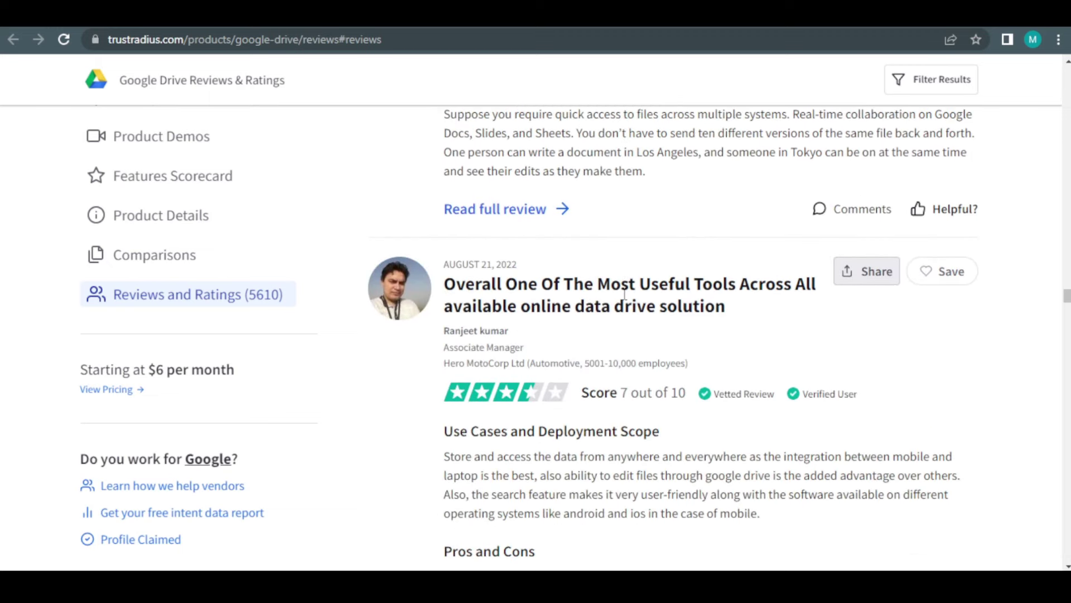
scroll(623, 293, down, 1)
scroll(623, 297, down, 2)
scroll(622, 296, down, 1)
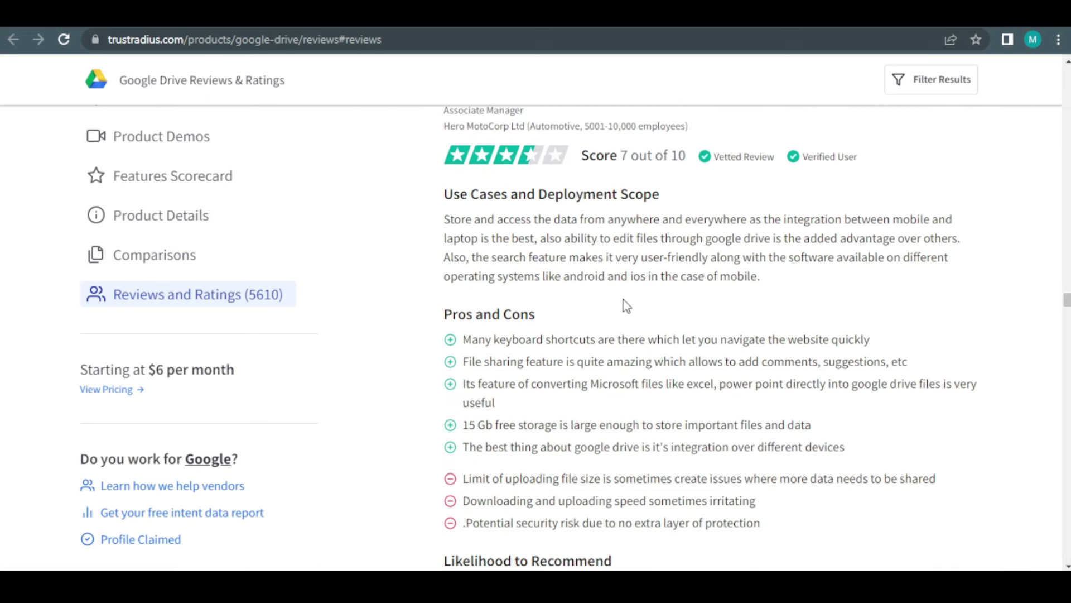
scroll(627, 313, down, 1)
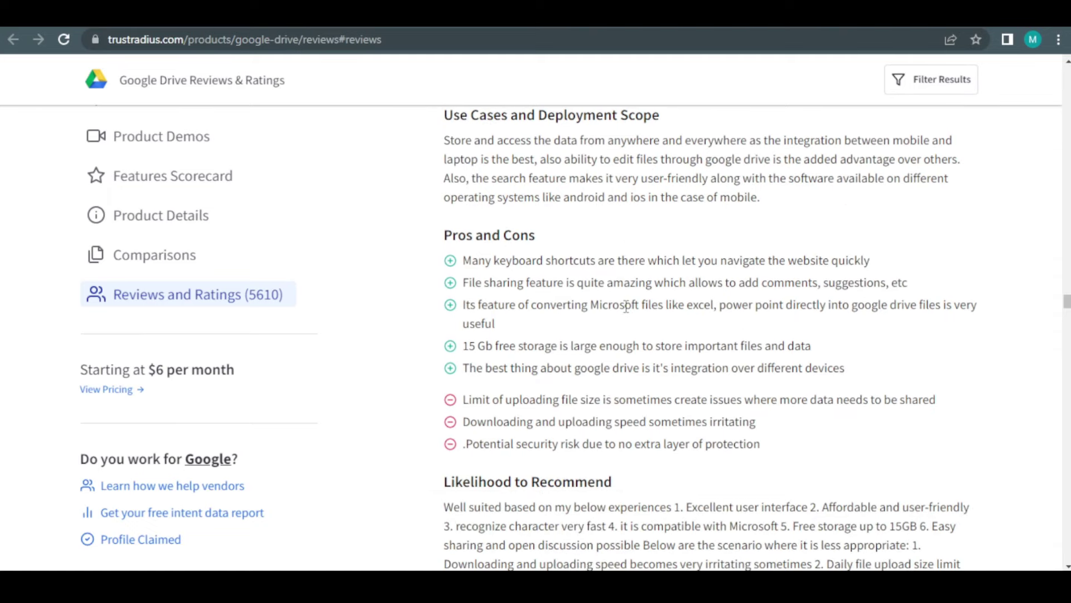
scroll(626, 308, down, 1)
scroll(626, 308, down, 2)
scroll(626, 308, down, 3)
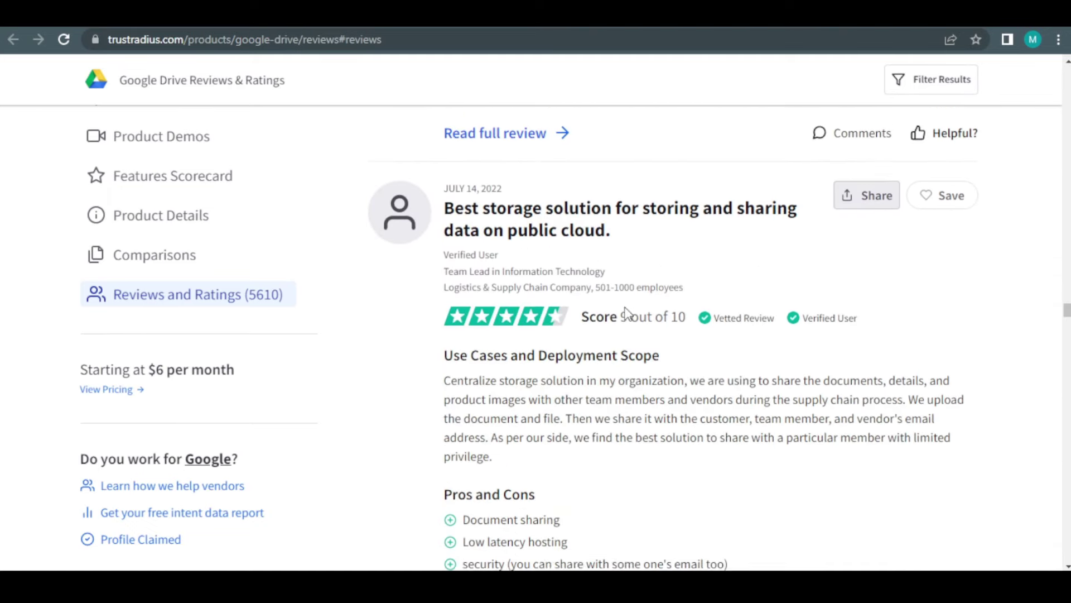
scroll(626, 308, down, 2)
scroll(626, 308, down, 3)
scroll(627, 308, down, 3)
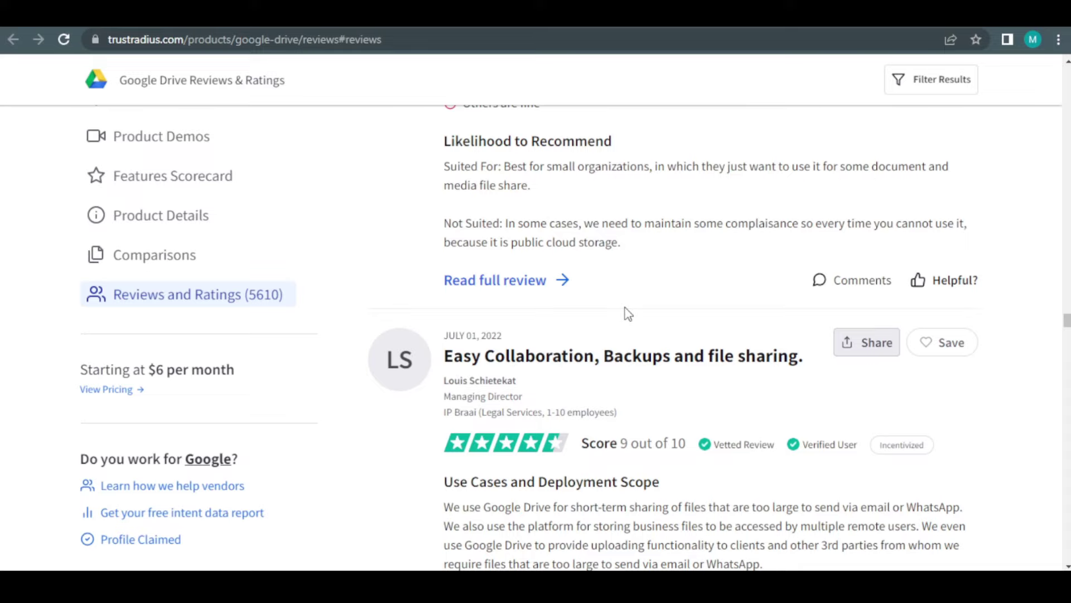
scroll(626, 308, down, 3)
scroll(626, 312, down, 2)
scroll(626, 311, down, 4)
scroll(626, 311, up, 1)
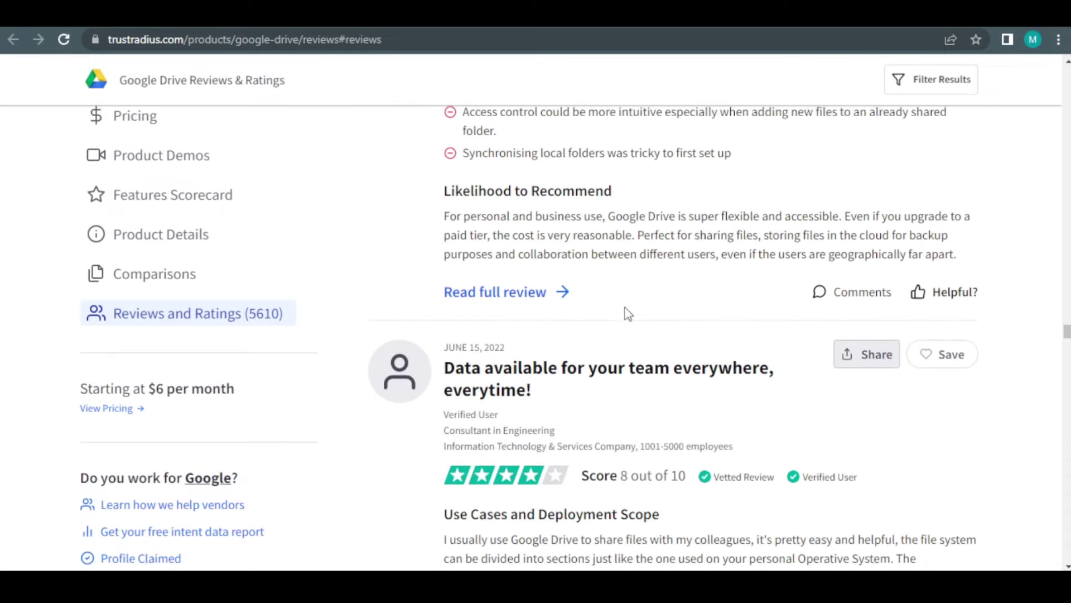
scroll(626, 311, up, 4)
scroll(627, 307, down, 4)
scroll(626, 308, down, 3)
scroll(627, 308, down, 1)
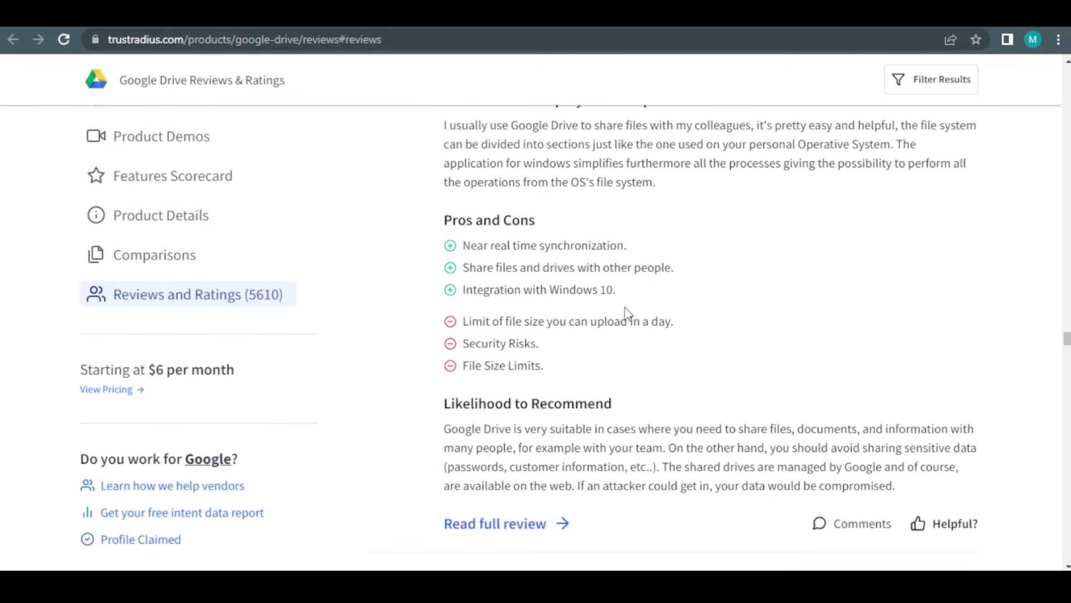
scroll(626, 308, down, 4)
scroll(627, 312, down, 4)
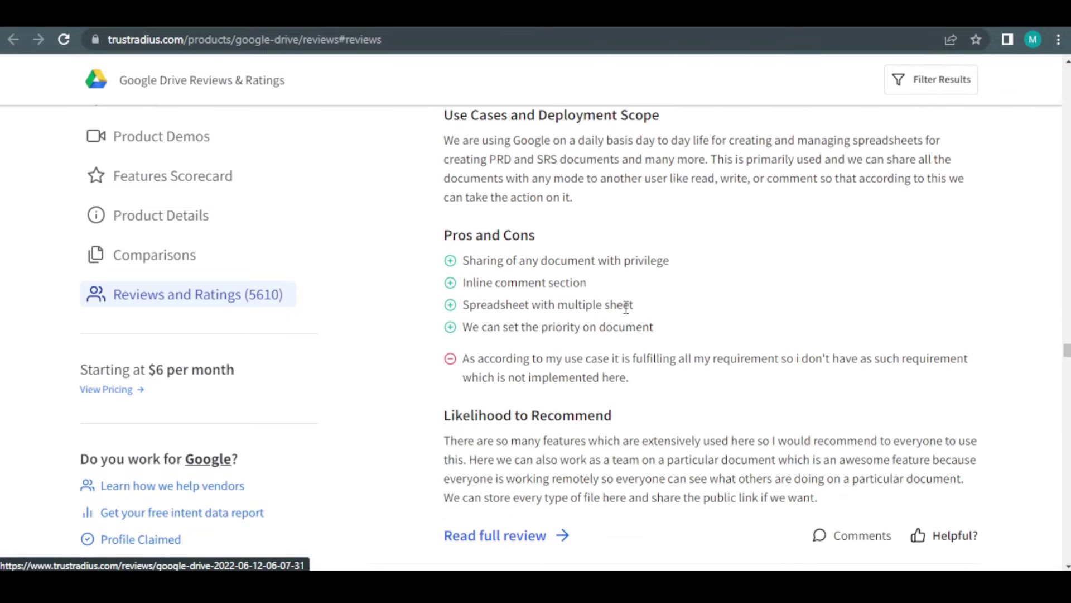
scroll(626, 312, down, 4)
scroll(626, 314, down, 3)
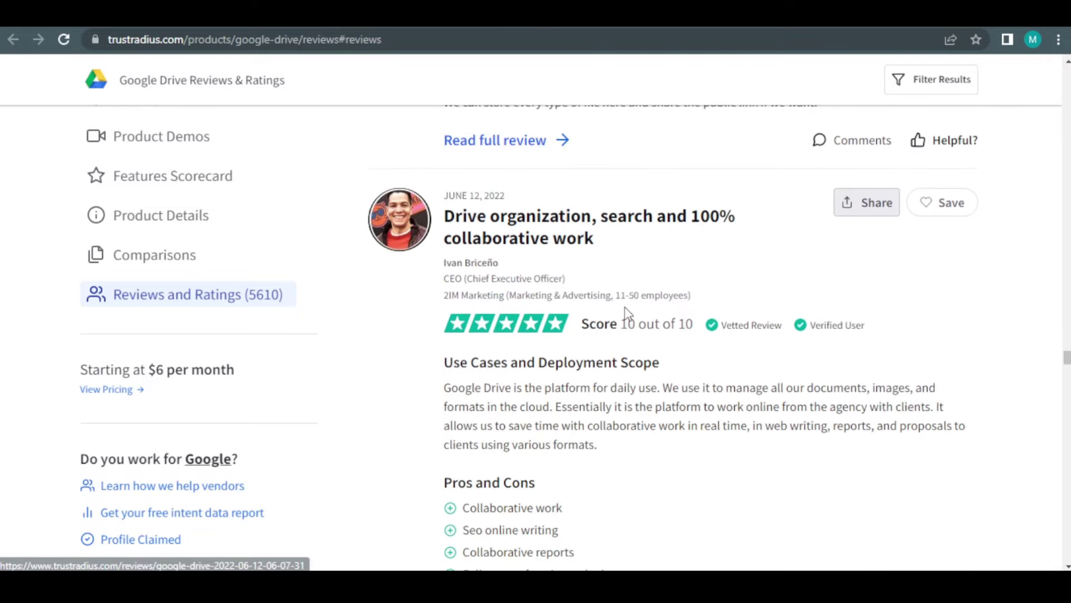
scroll(626, 314, down, 2)
scroll(626, 314, down, 2)
scroll(626, 314, up, 3)
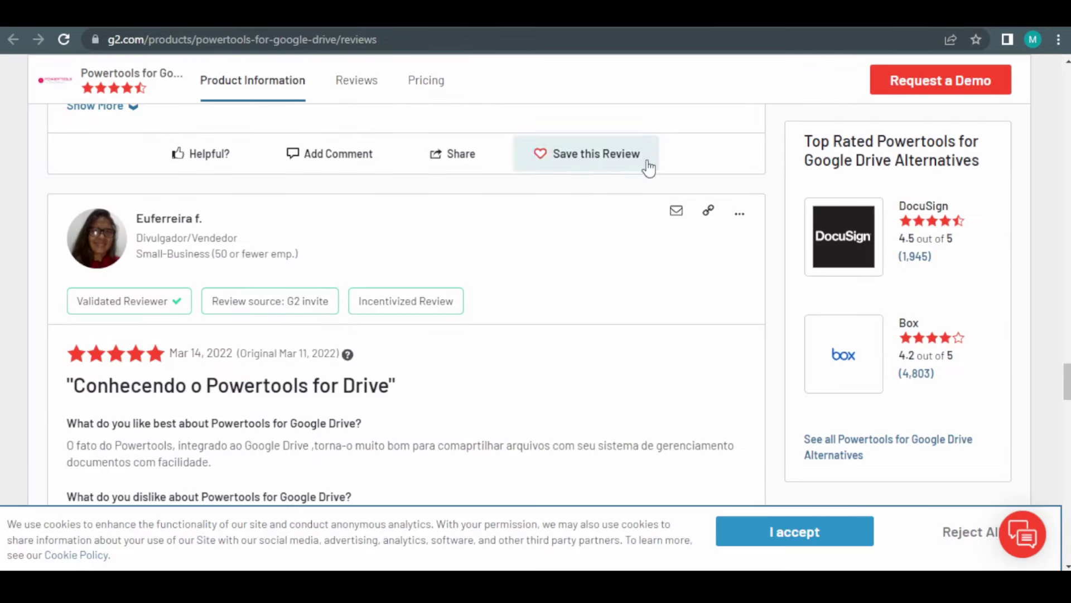
scroll(677, 290, down, 2)
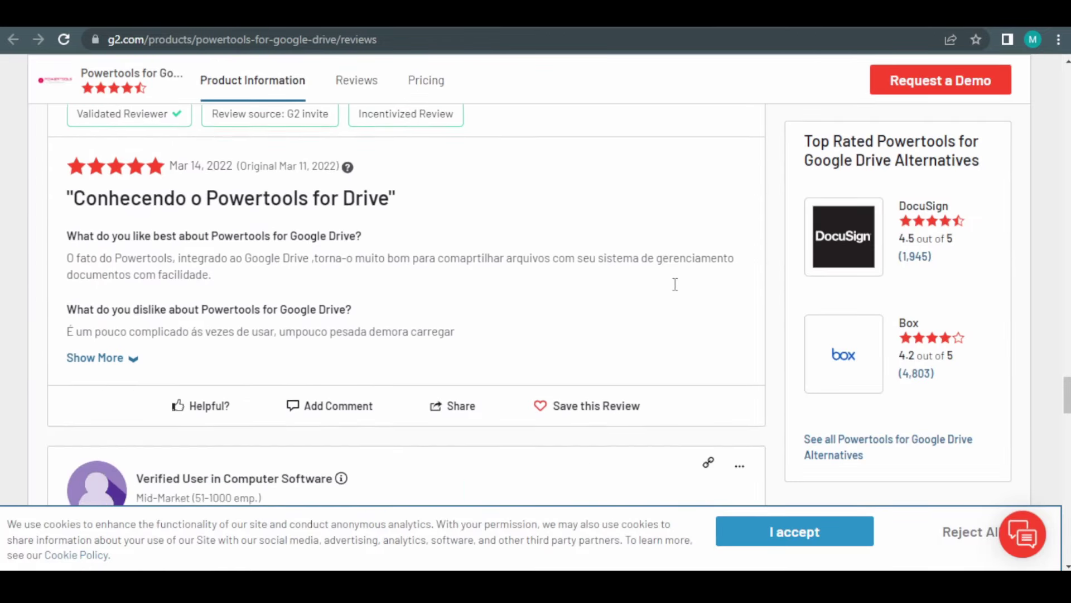
scroll(676, 290, down, 3)
scroll(676, 290, down, 2)
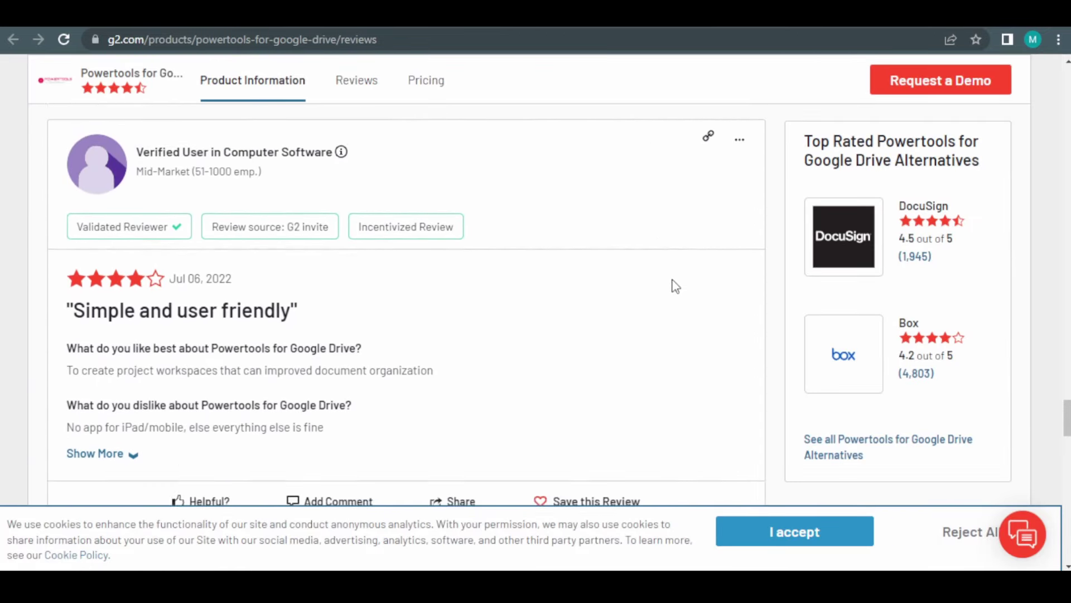
scroll(676, 286, down, 2)
scroll(676, 286, down, 2)
scroll(677, 286, down, 2)
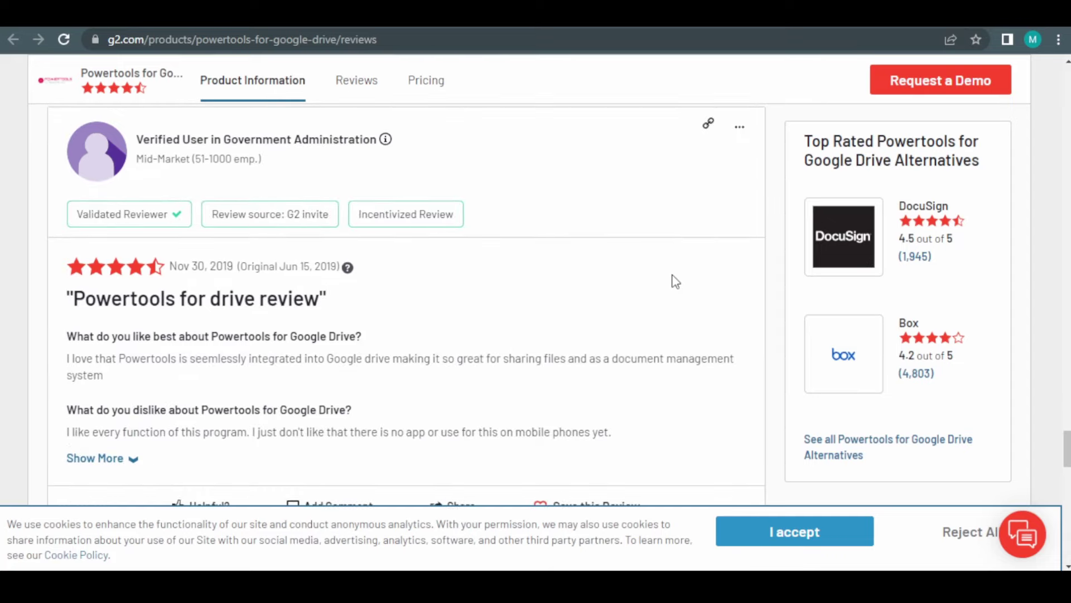
scroll(677, 281, down, 3)
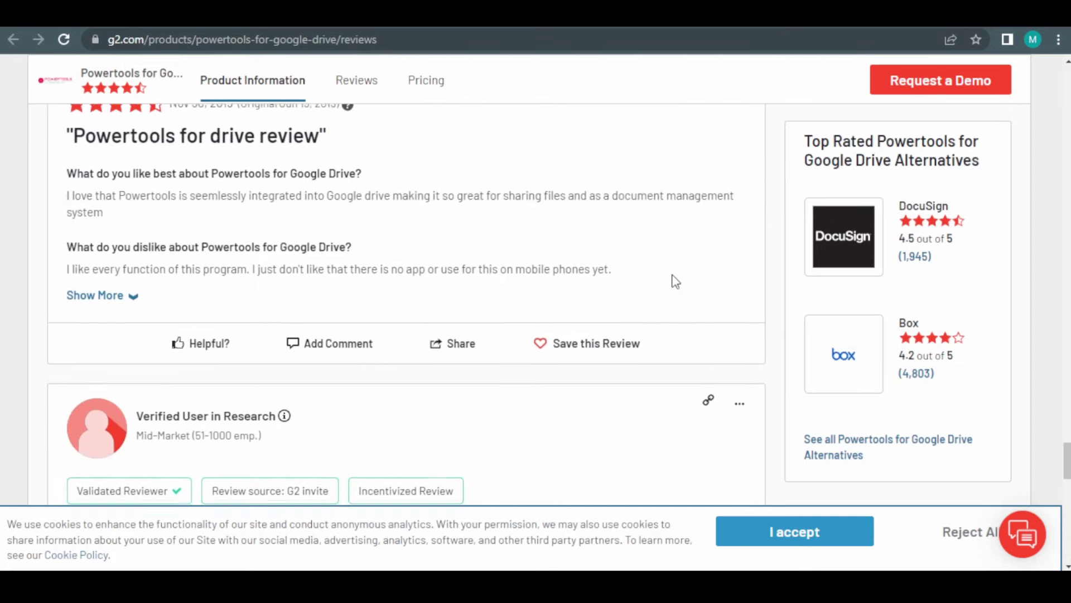
scroll(676, 281, down, 2)
scroll(676, 282, down, 3)
scroll(676, 281, down, 3)
scroll(677, 281, down, 3)
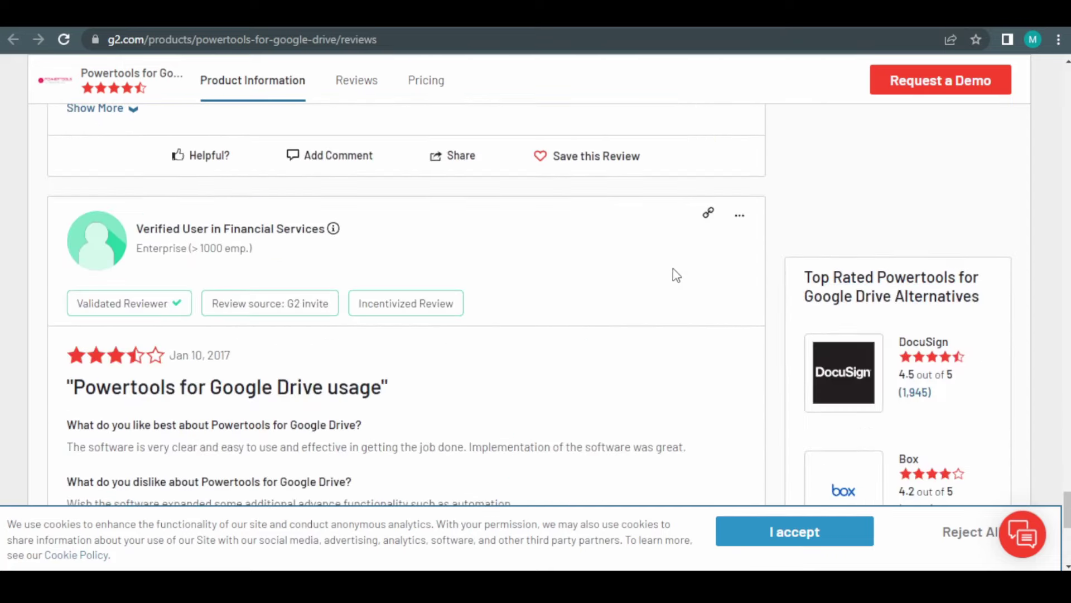
scroll(676, 282, down, 1)
scroll(678, 268, down, 2)
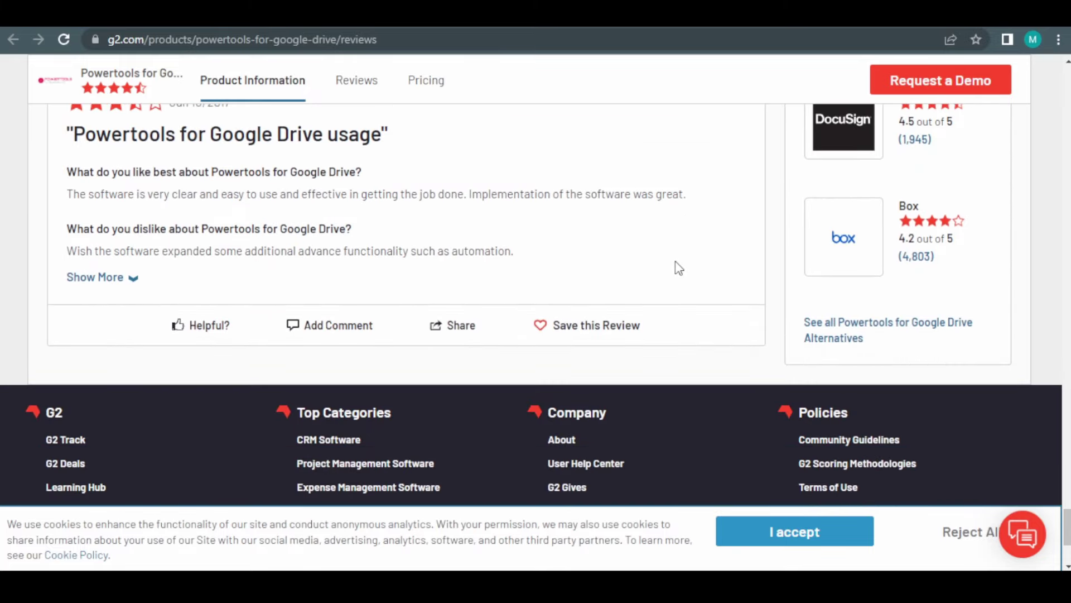
scroll(678, 268, up, 3)
scroll(678, 267, up, 3)
scroll(678, 267, up, 2)
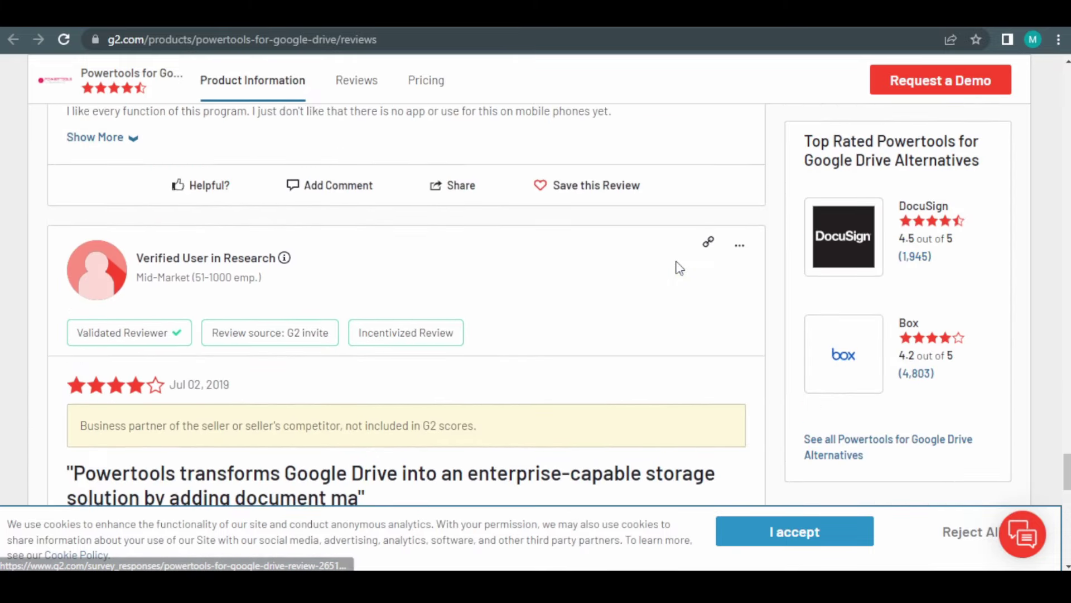
scroll(679, 269, up, 1)
scroll(678, 268, up, 3)
scroll(678, 269, up, 1)
scroll(678, 269, up, 2)
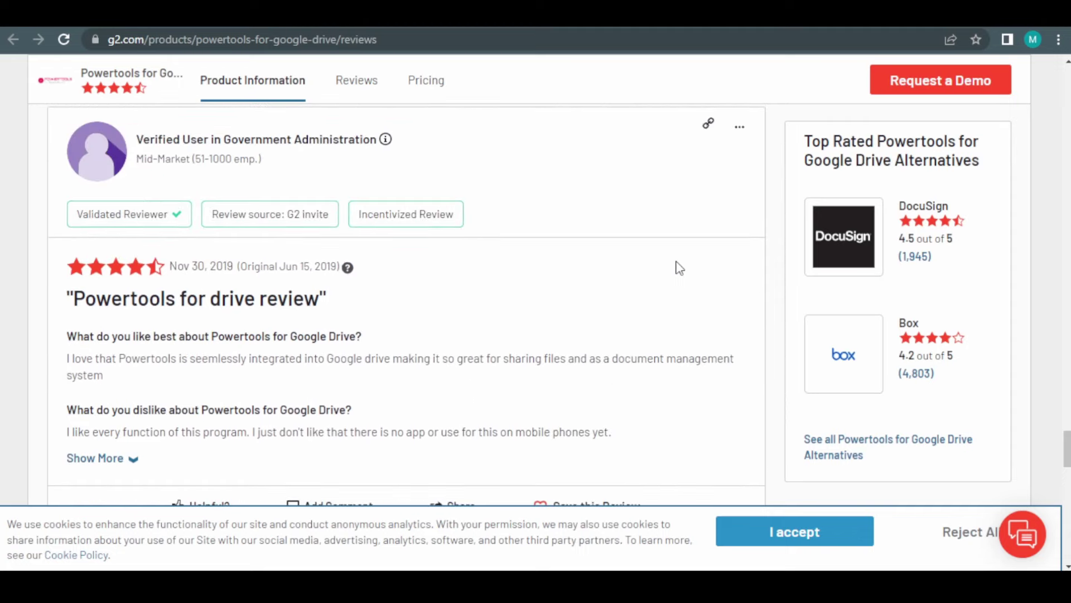
scroll(678, 268, up, 1)
scroll(680, 268, up, 3)
scroll(680, 267, up, 1)
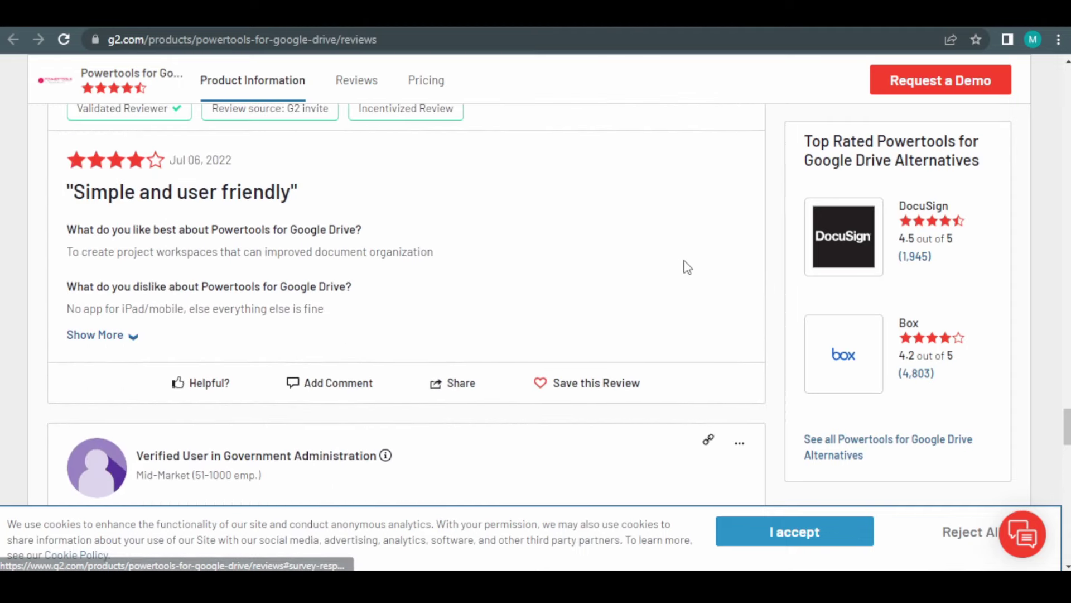
scroll(686, 268, up, 1)
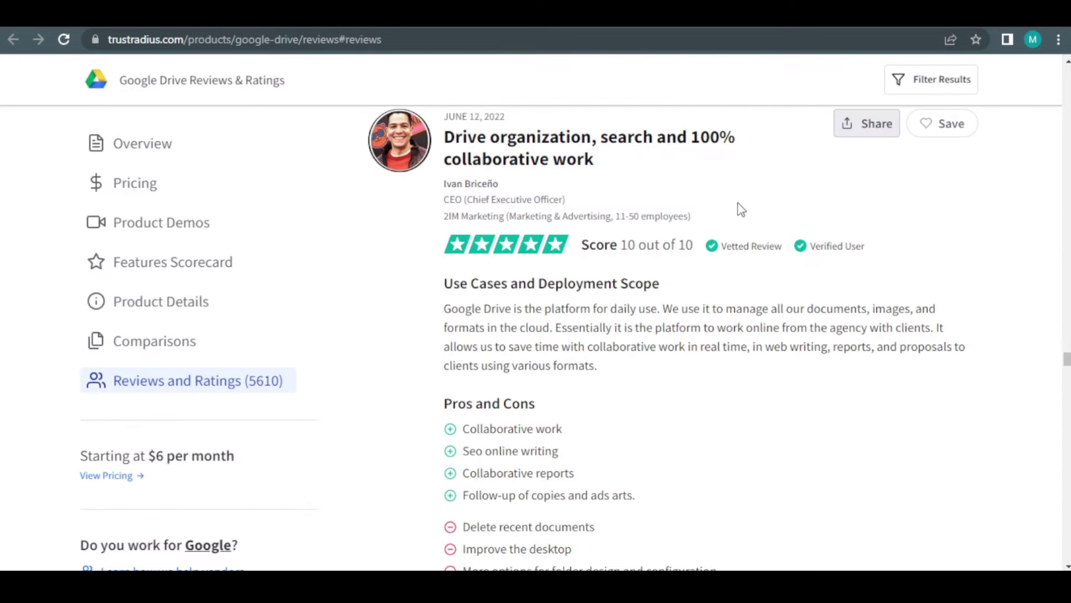
scroll(737, 203, down, 2)
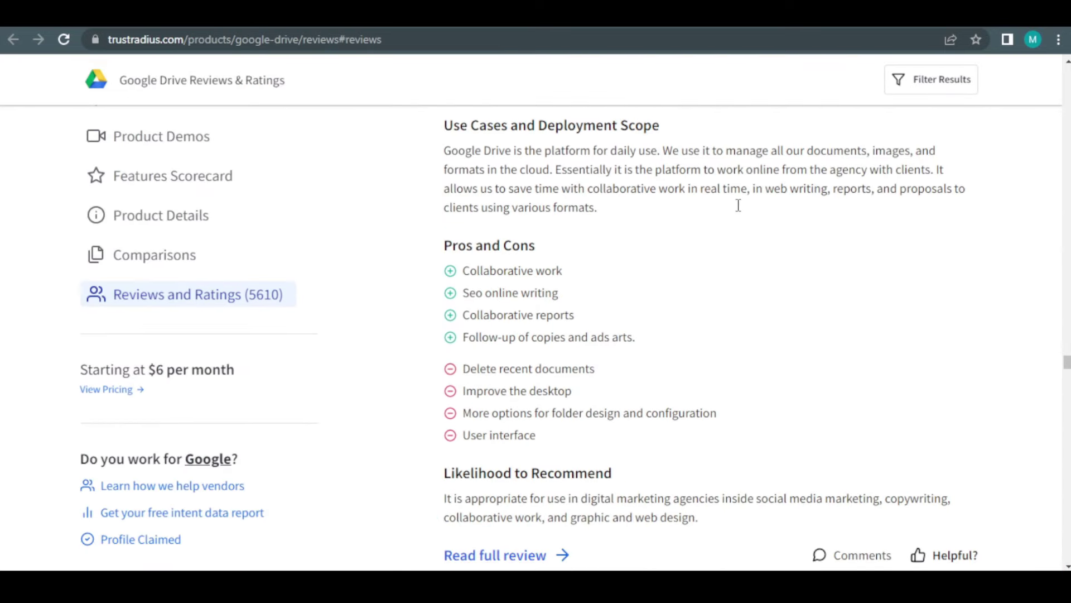
scroll(739, 212, down, 1)
scroll(739, 212, down, 2)
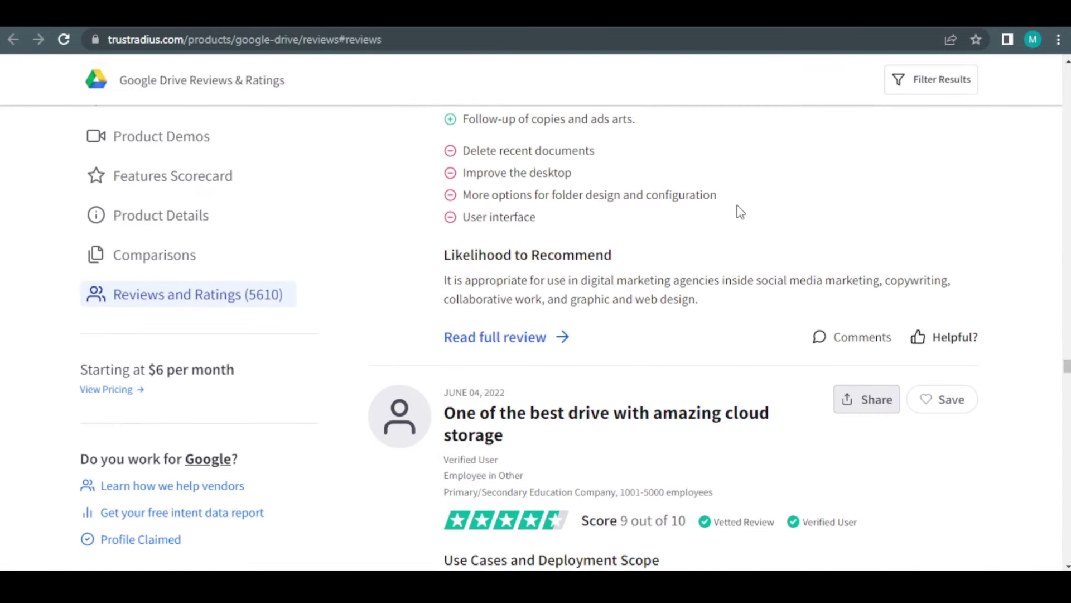
scroll(740, 212, down, 1)
scroll(740, 212, down, 1)
scroll(739, 212, down, 1)
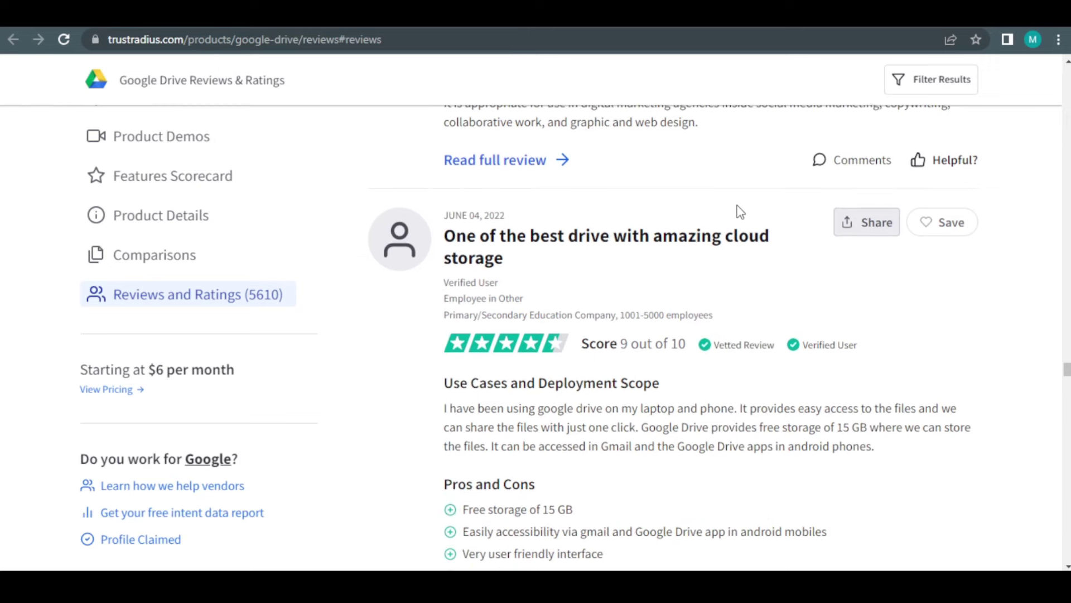
scroll(740, 212, down, 2)
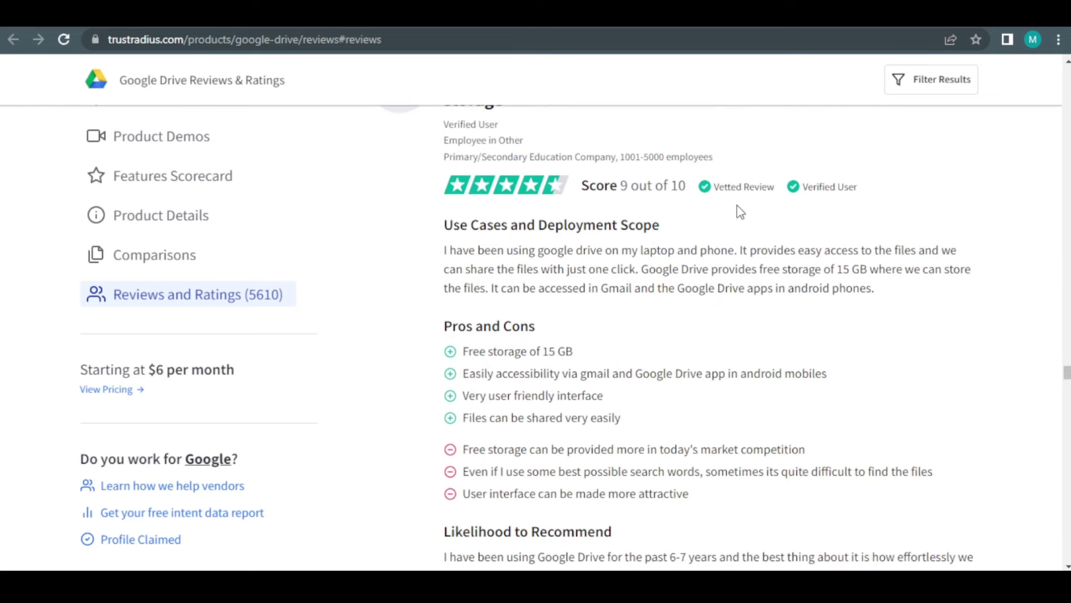
scroll(739, 212, down, 2)
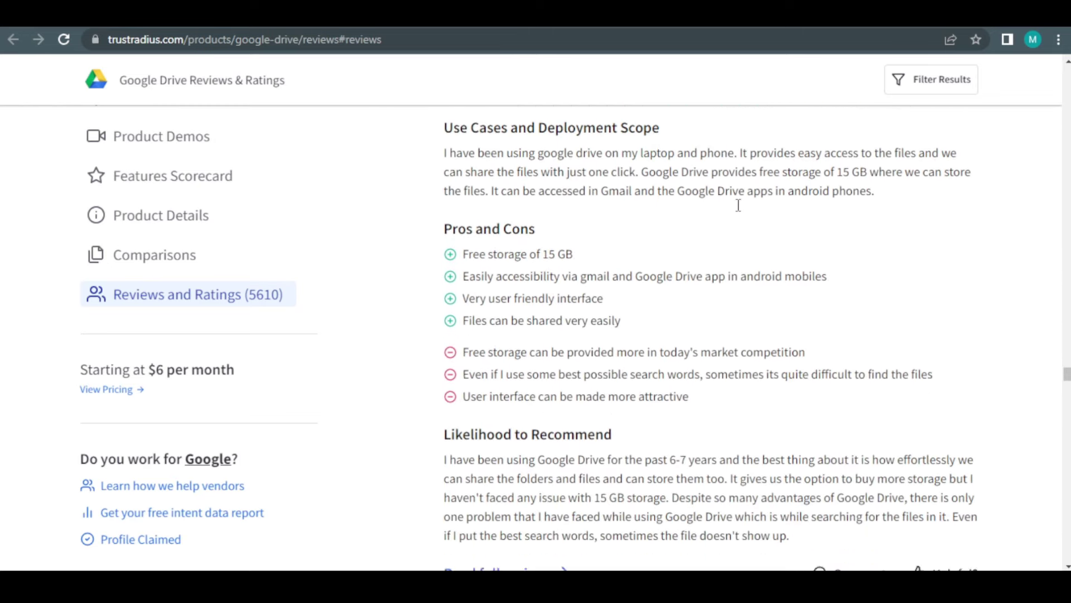
scroll(740, 212, down, 1)
scroll(737, 212, down, 2)
scroll(737, 212, down, 1)
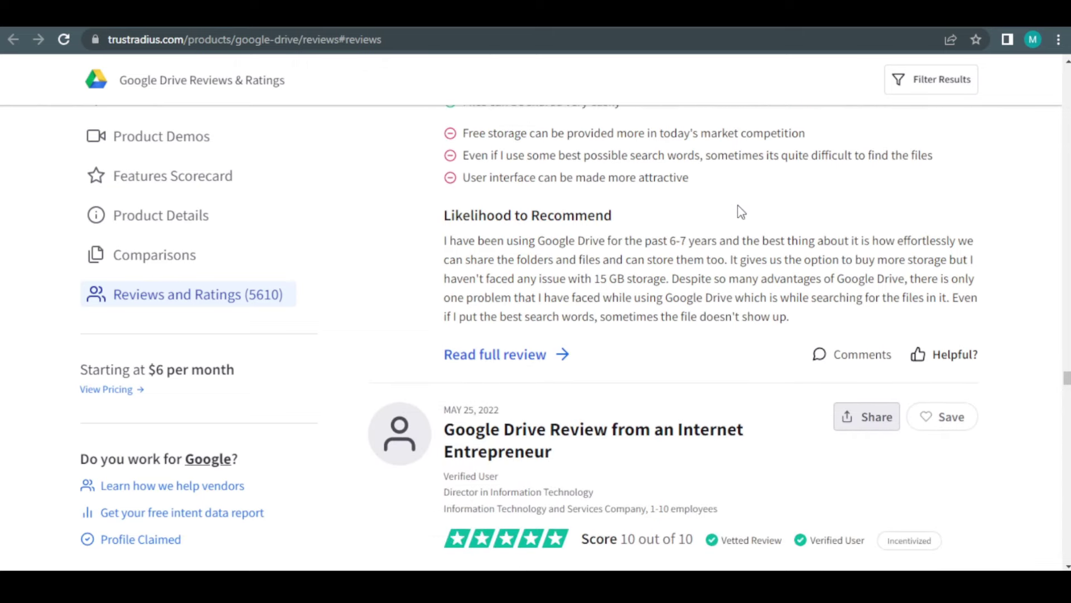
scroll(737, 212, down, 2)
scroll(737, 212, down, 1)
scroll(741, 222, down, 1)
scroll(741, 223, down, 1)
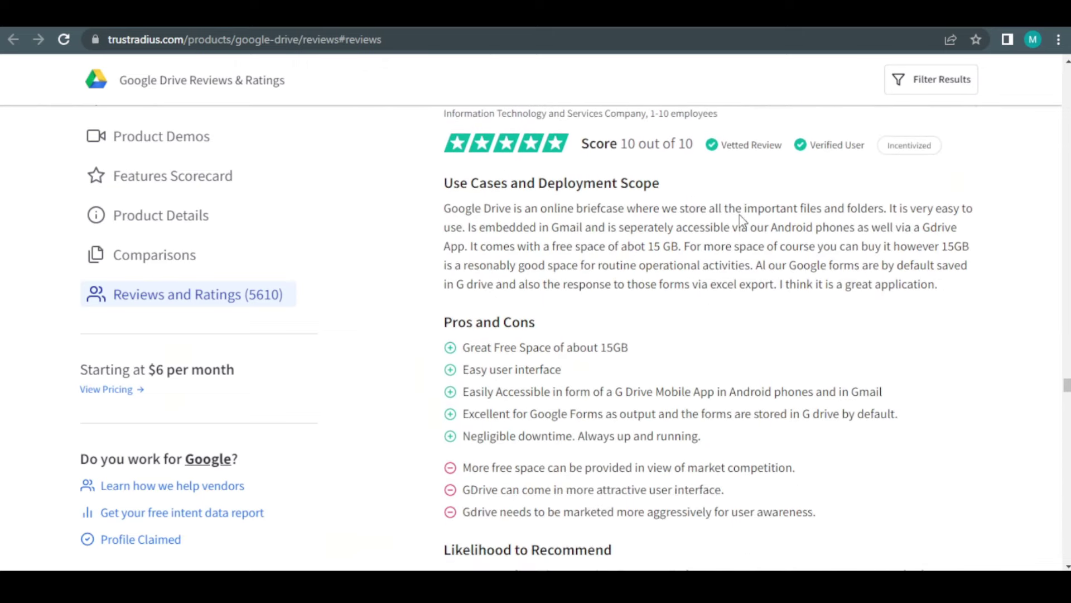